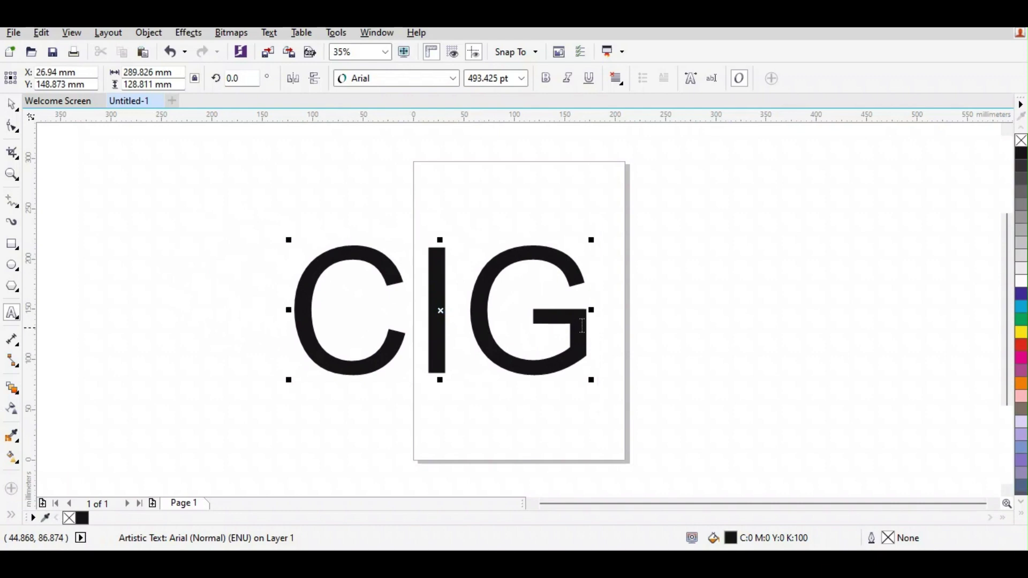
- Change the font of the whole CIG text to Futura Md BT
left_click_drag(588, 328, 294, 231)
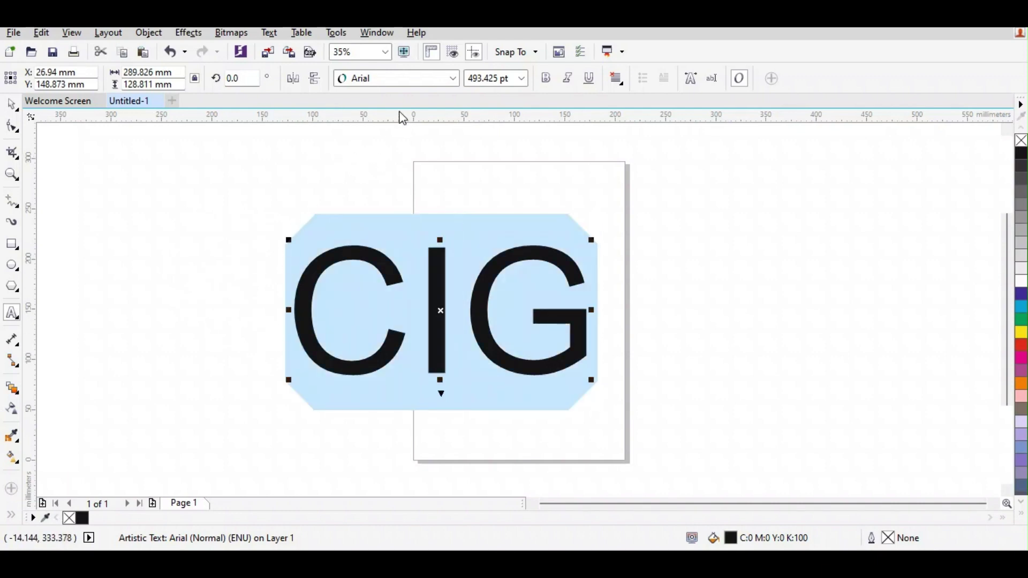
left_click(401, 81)
left_click(411, 113)
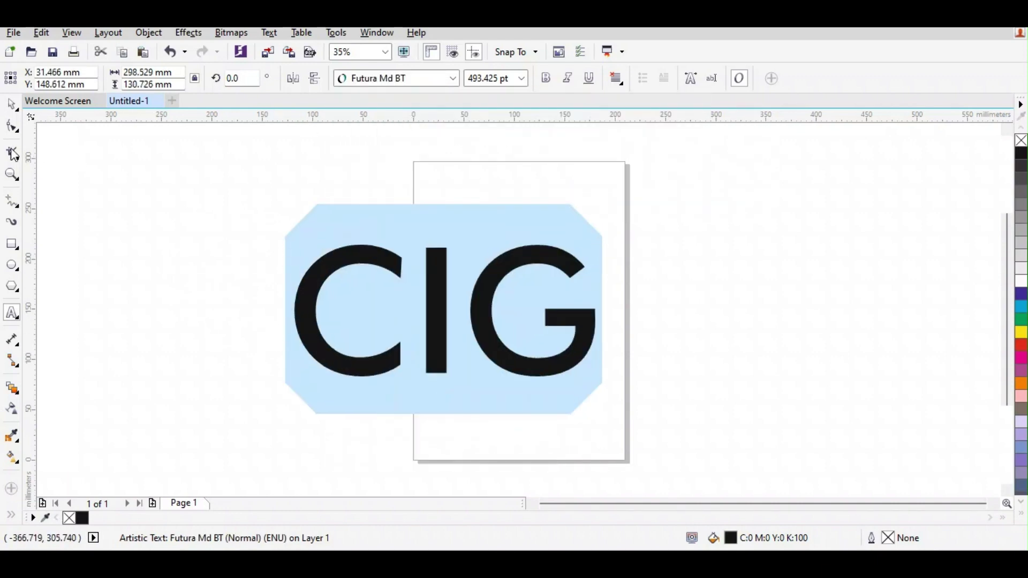
- Replace the CIG text's fill with a black outline only, and convert the text to curves
left_click(9, 107)
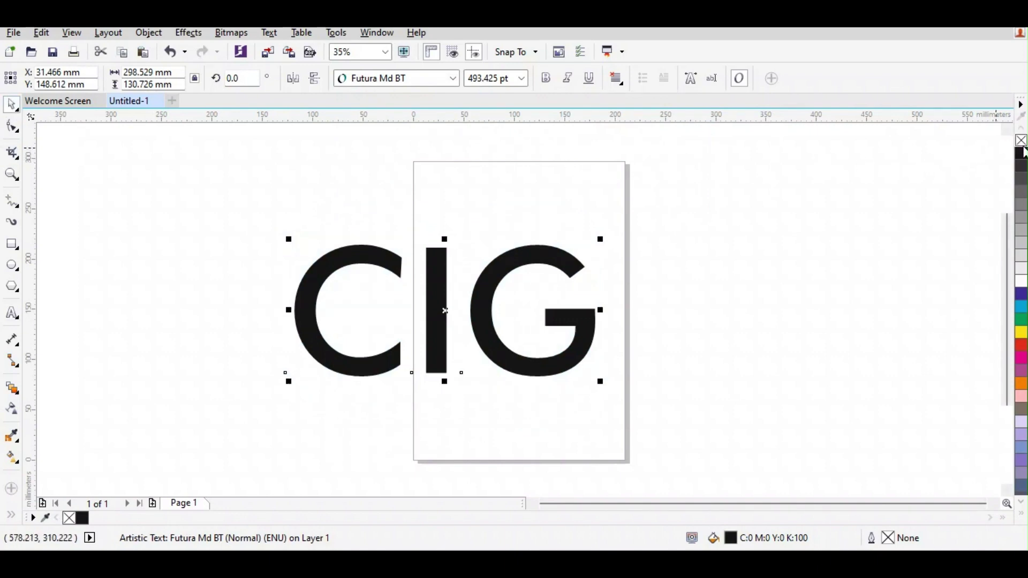
left_click(1022, 142)
right_click(1021, 155)
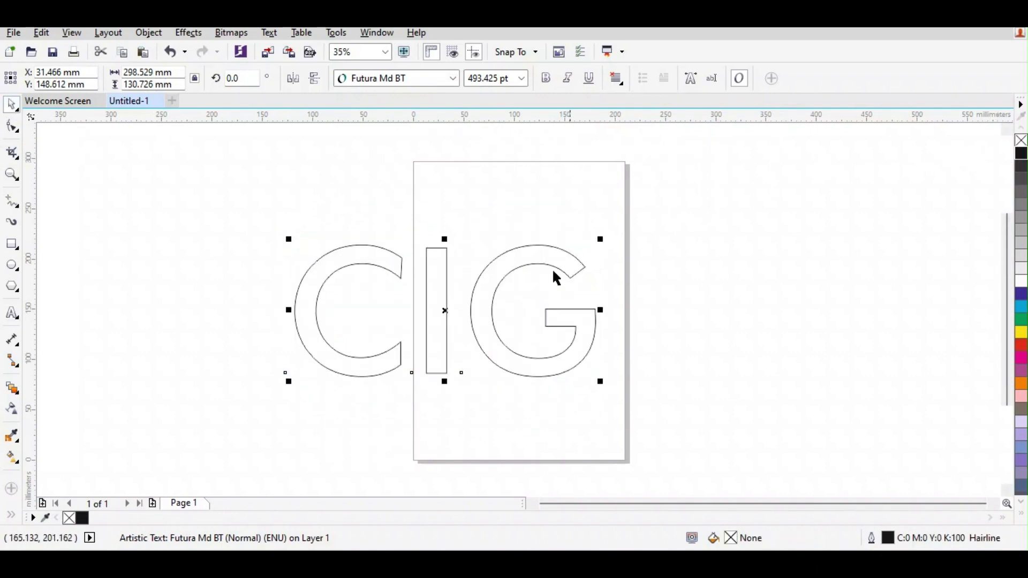
right_click(444, 316)
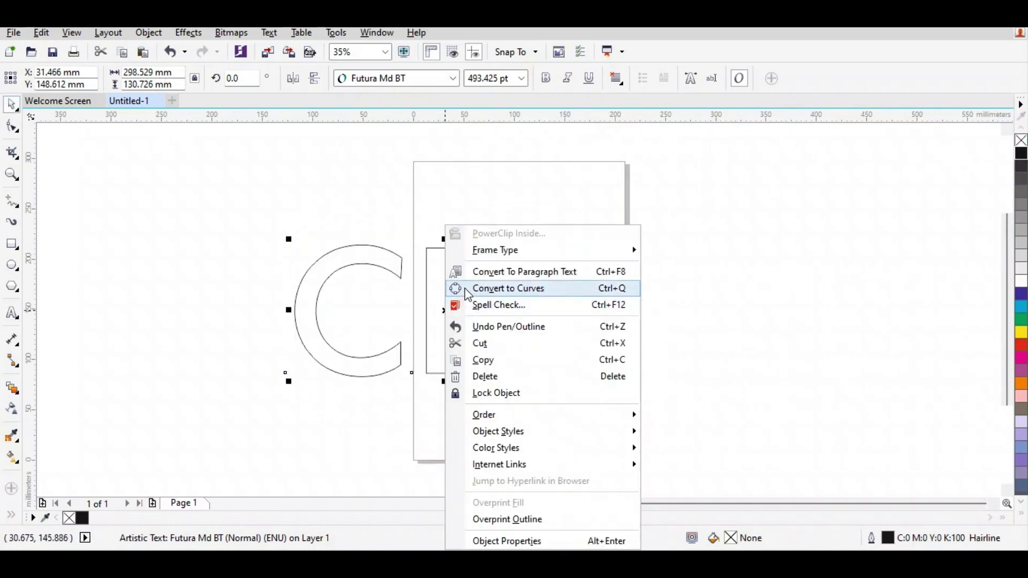
left_click(458, 289)
- Break the G's outline apart at the outer corner of its upper end and at the upper inner corner of its crossbar
left_click(13, 125)
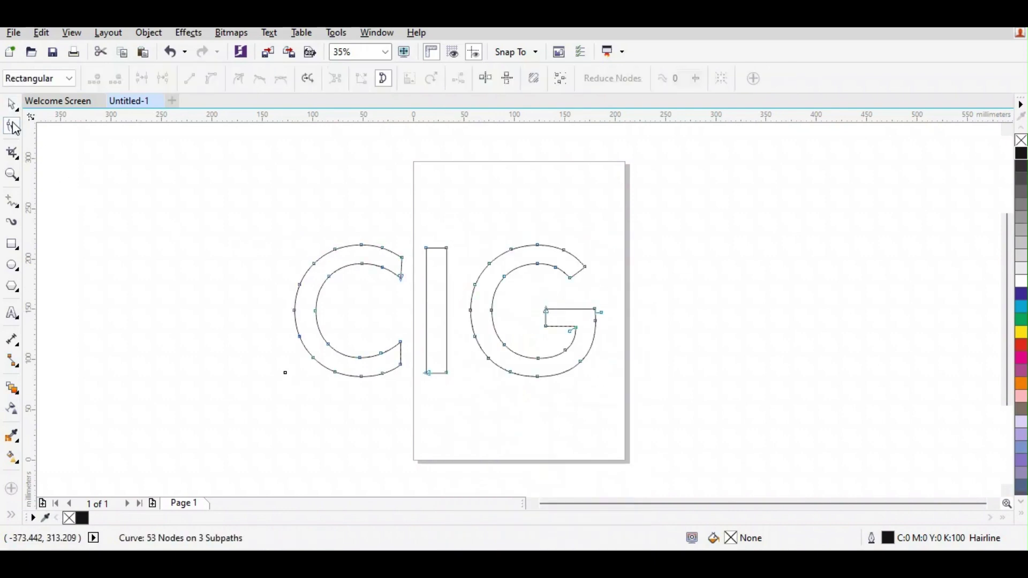
left_click_drag(577, 261, 578, 263)
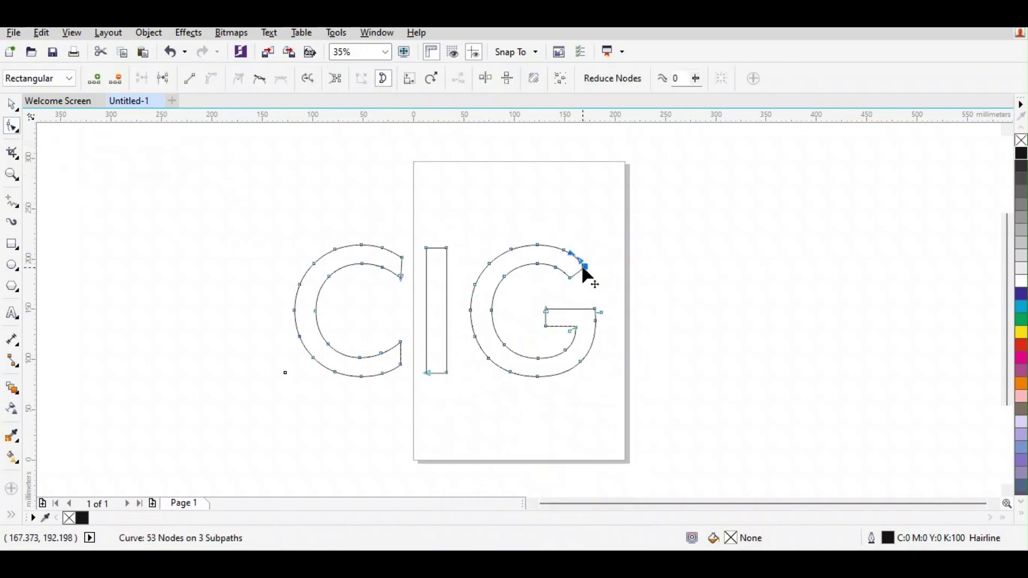
right_click(584, 267)
left_click(656, 444)
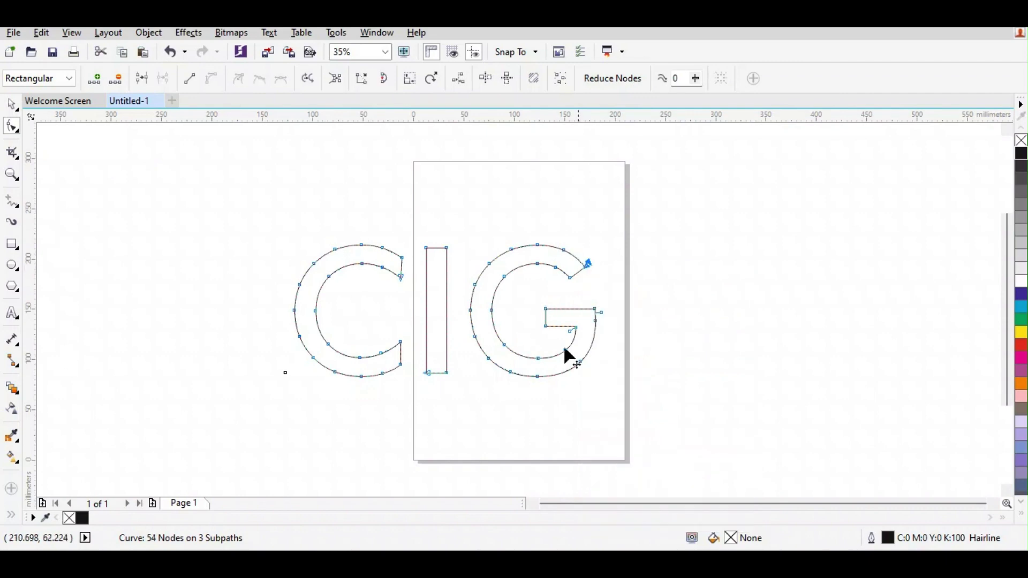
left_click(545, 309)
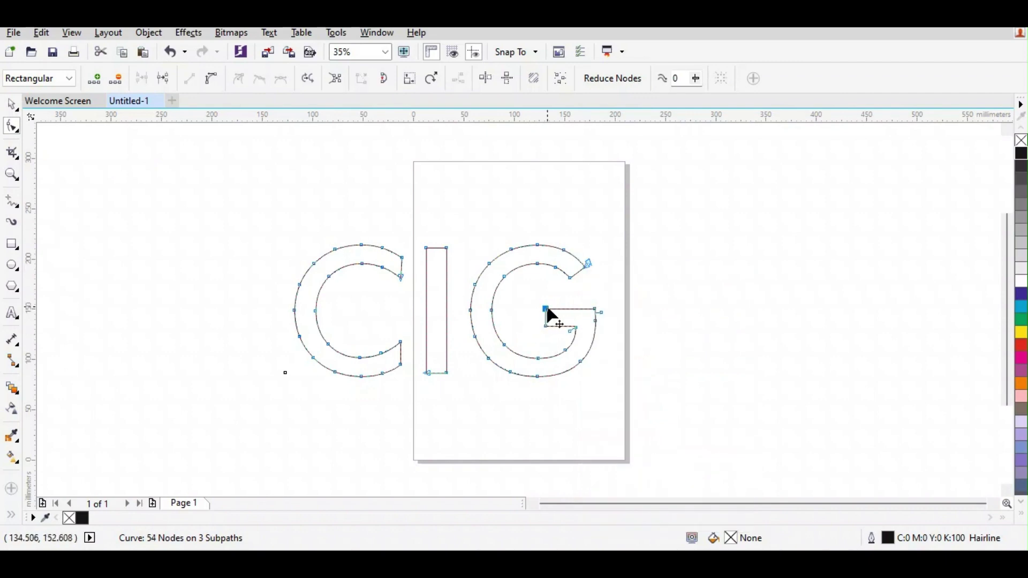
right_click(547, 309)
left_click(595, 219)
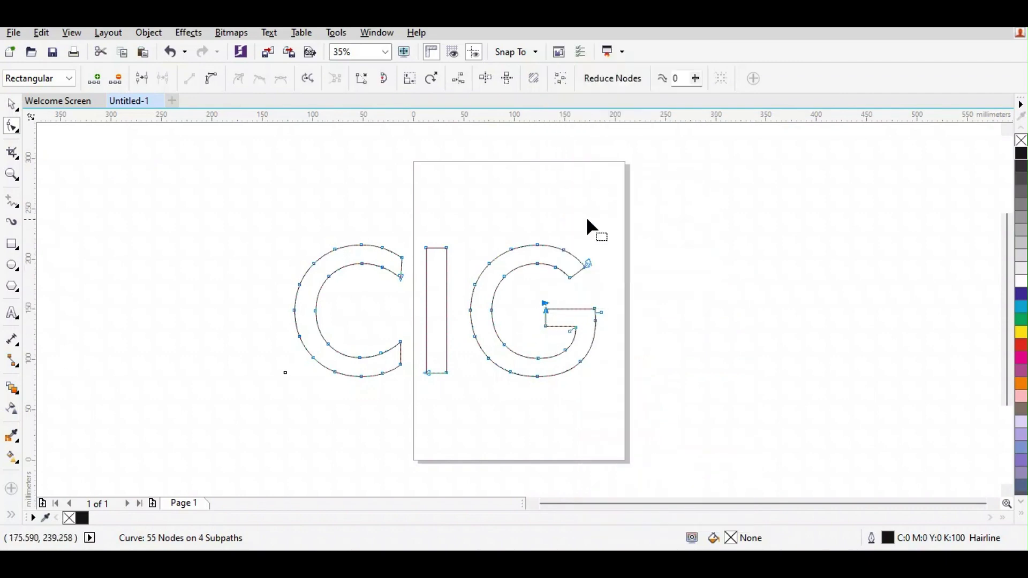
- Break the I's outline apart at its upper-right and lower-right corner nodes
right_click(447, 248)
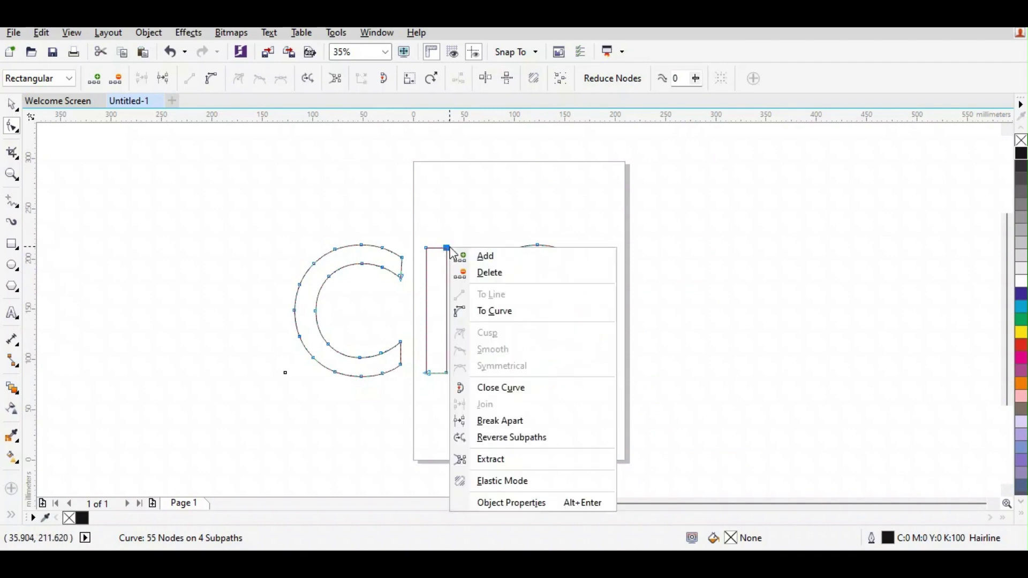
left_click(529, 421)
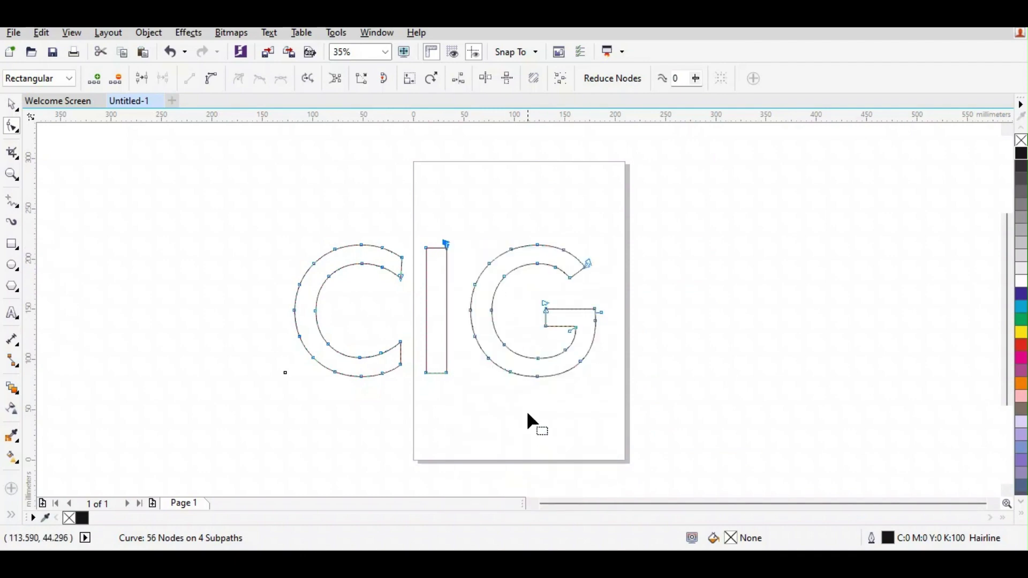
right_click(445, 372)
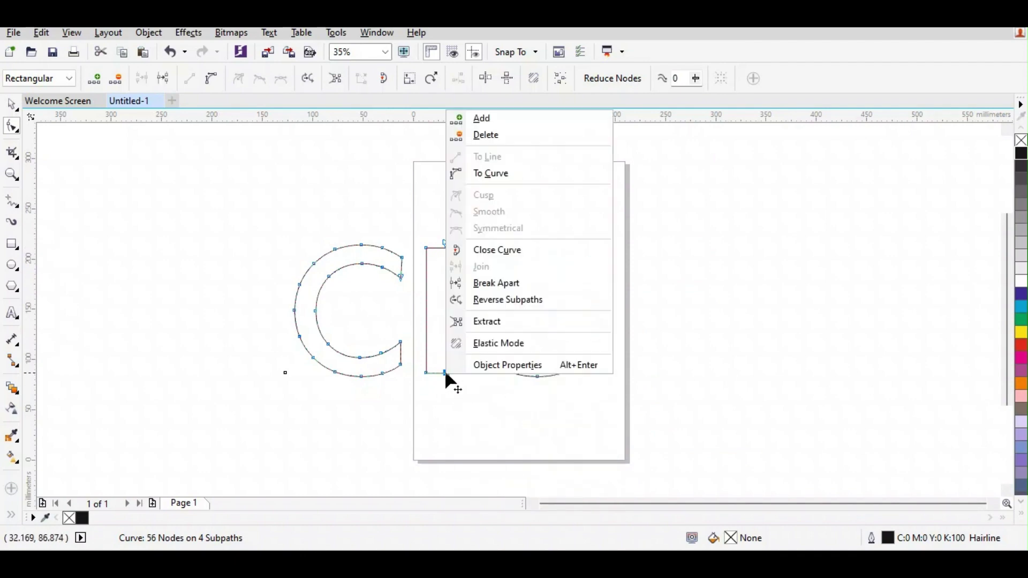
left_click(505, 290)
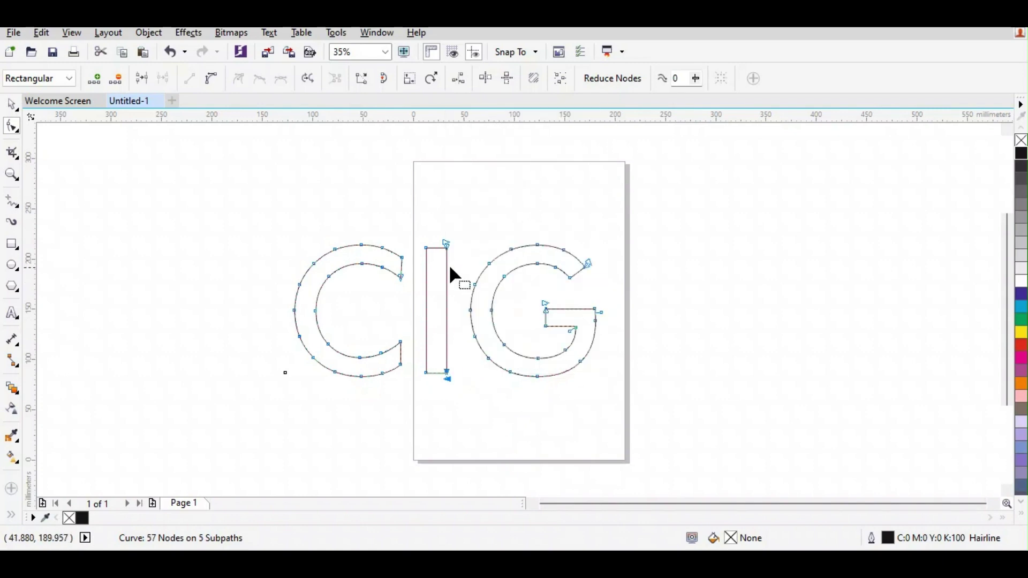
- Break the C's outline apart at the outer corner nodes of its upper and lower ends
left_click(399, 258)
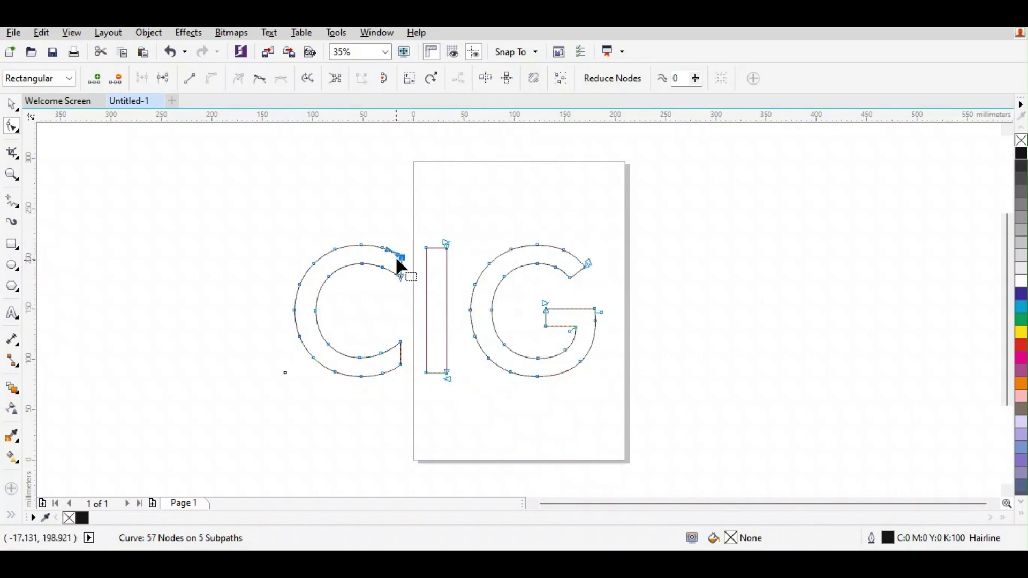
right_click(403, 260)
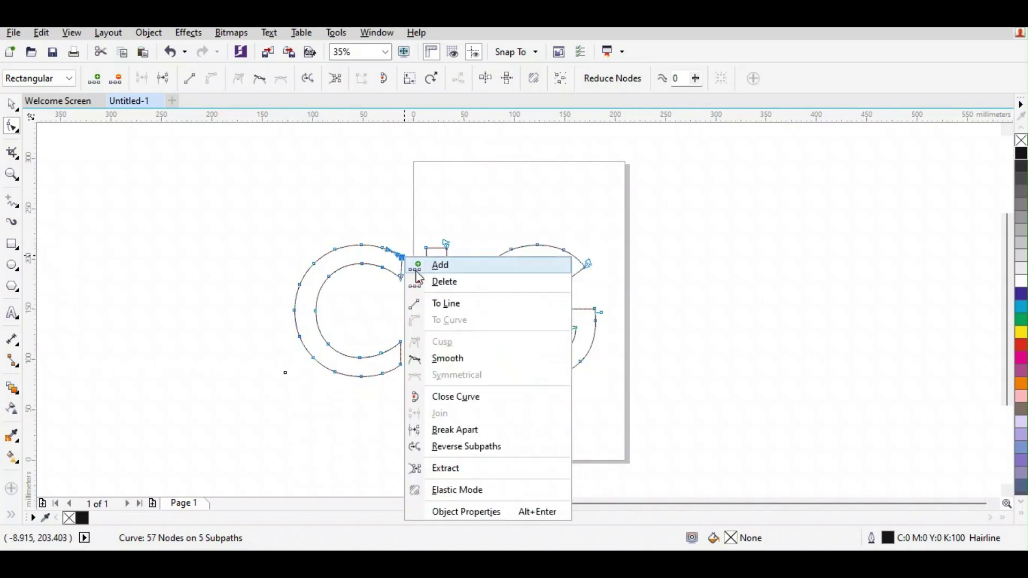
left_click(512, 426)
left_click(400, 366)
right_click(399, 368)
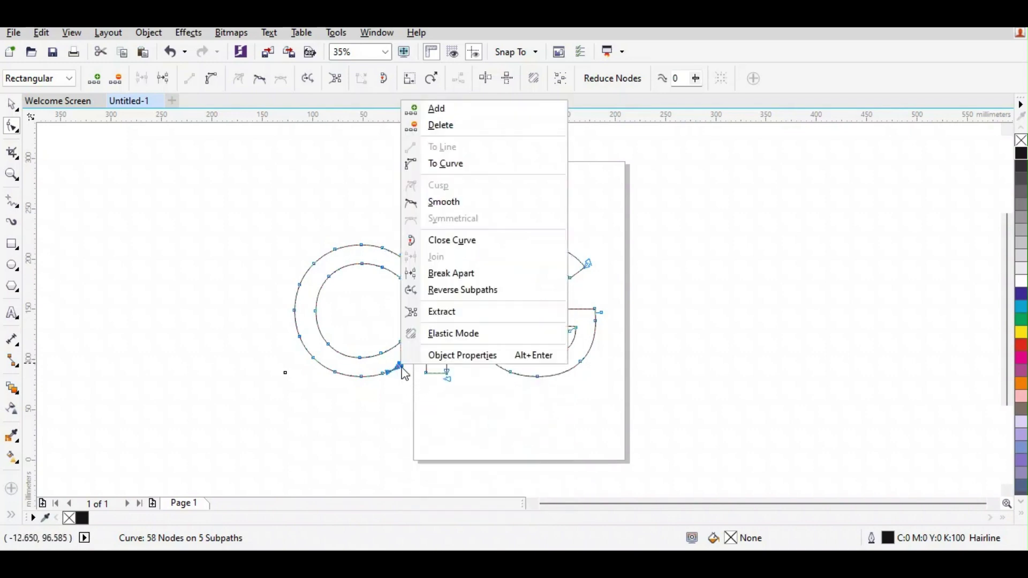
left_click(474, 273)
- Break the curve into separate objects and delete the inner contours of the C and G and the I's three-sided part, keeping single-line letters
left_click(12, 103)
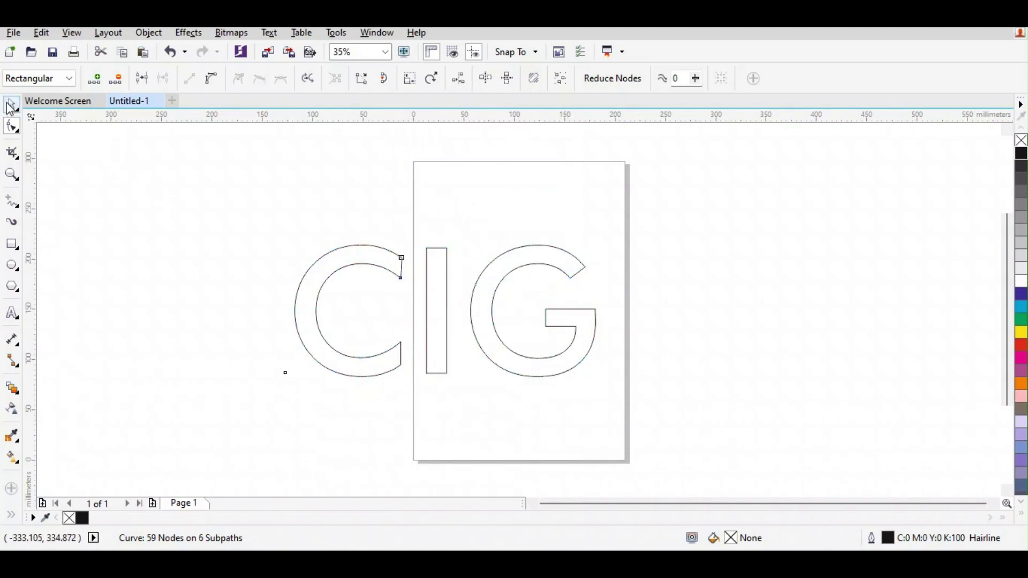
key("ctrl+k")
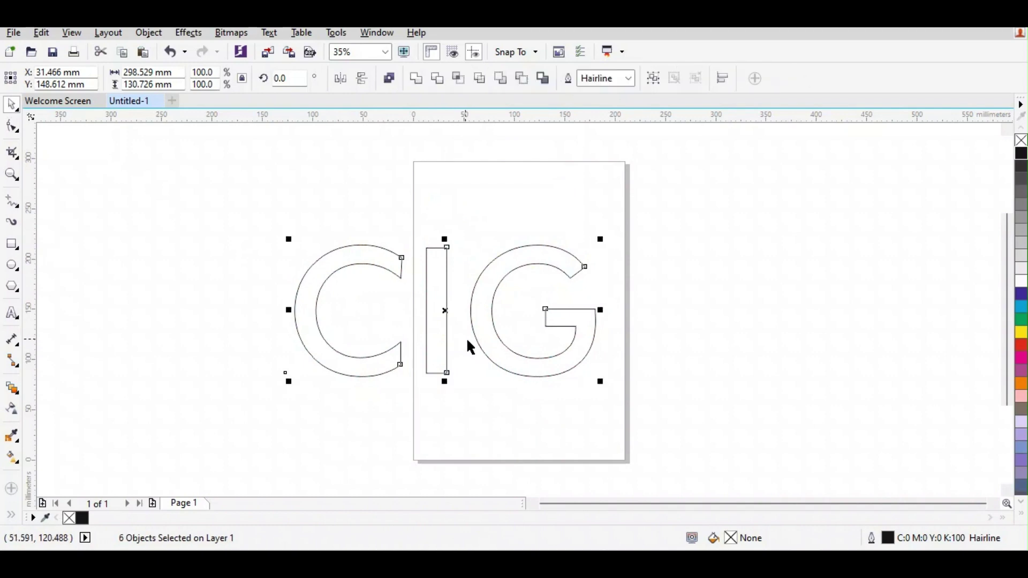
left_click(594, 347)
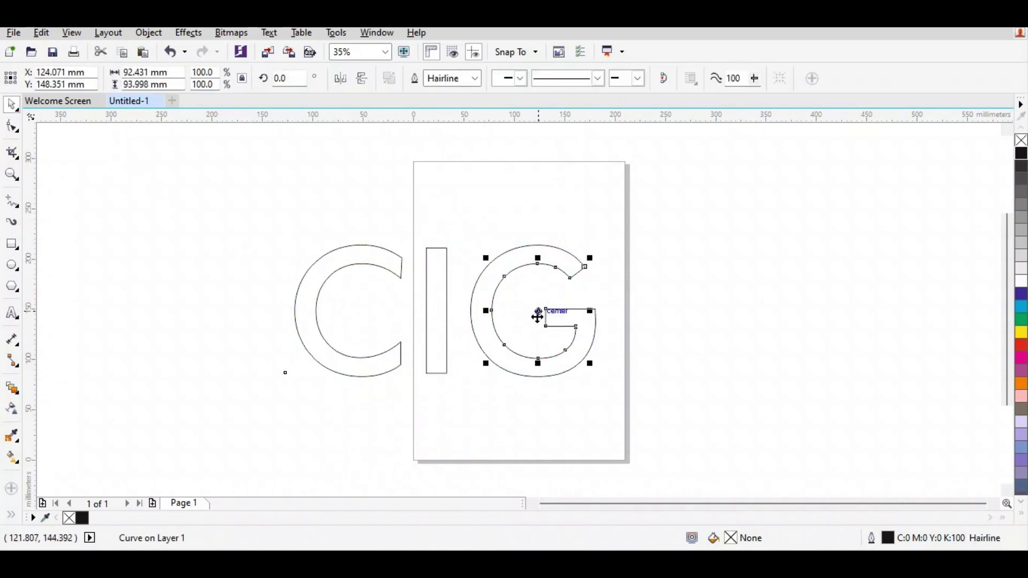
left_click_drag(538, 317, 756, 284)
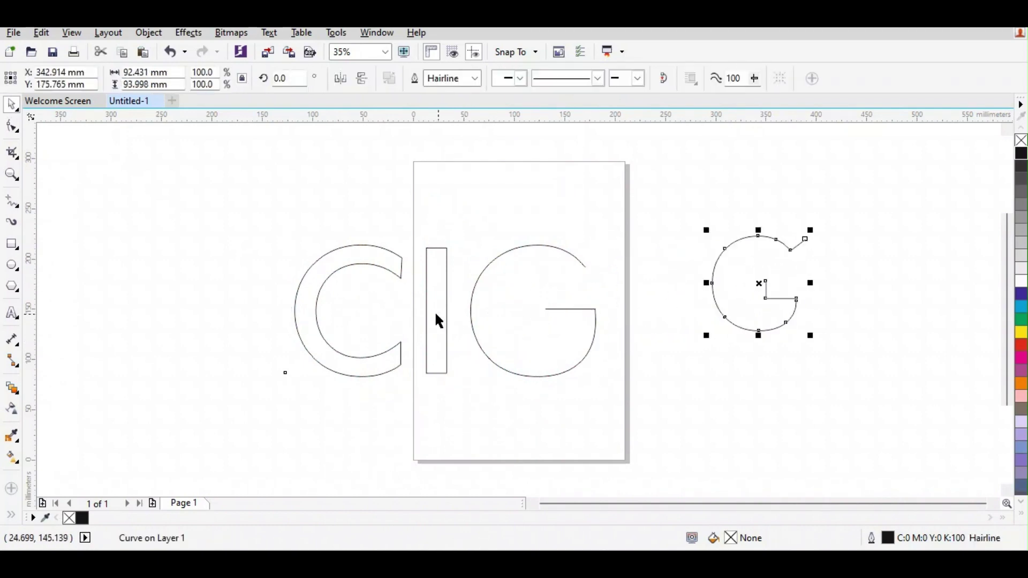
left_click_drag(429, 321, 798, 282)
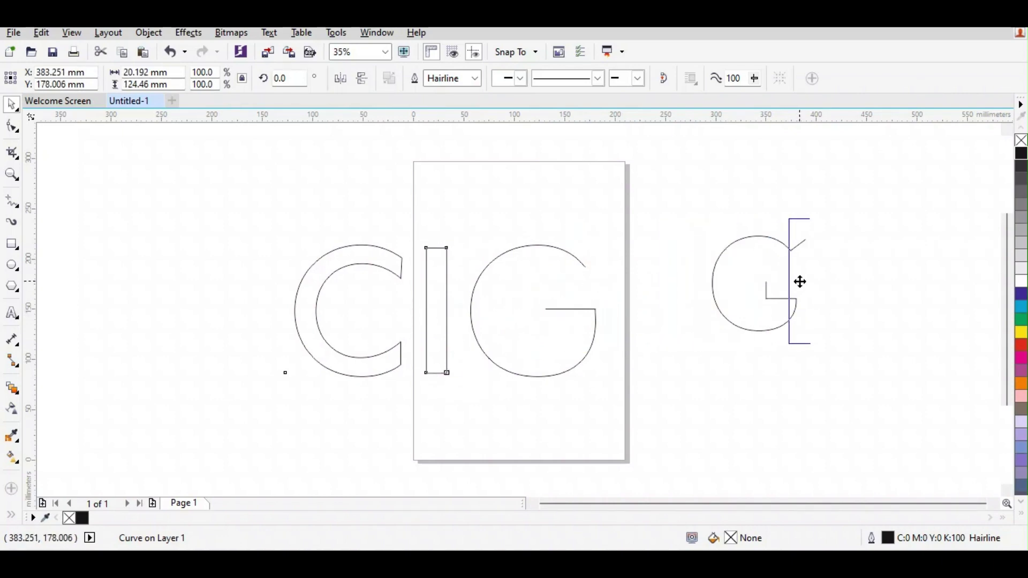
left_click(309, 319)
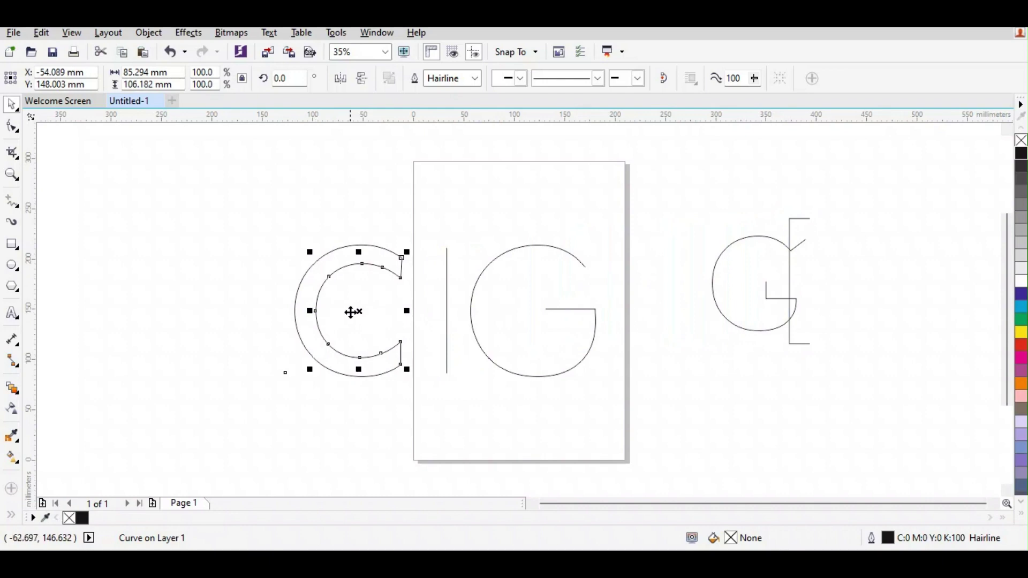
left_click_drag(349, 310, 791, 284)
left_click_drag(712, 188, 863, 357)
left_click_drag(680, 184, 856, 368)
key("Delete")
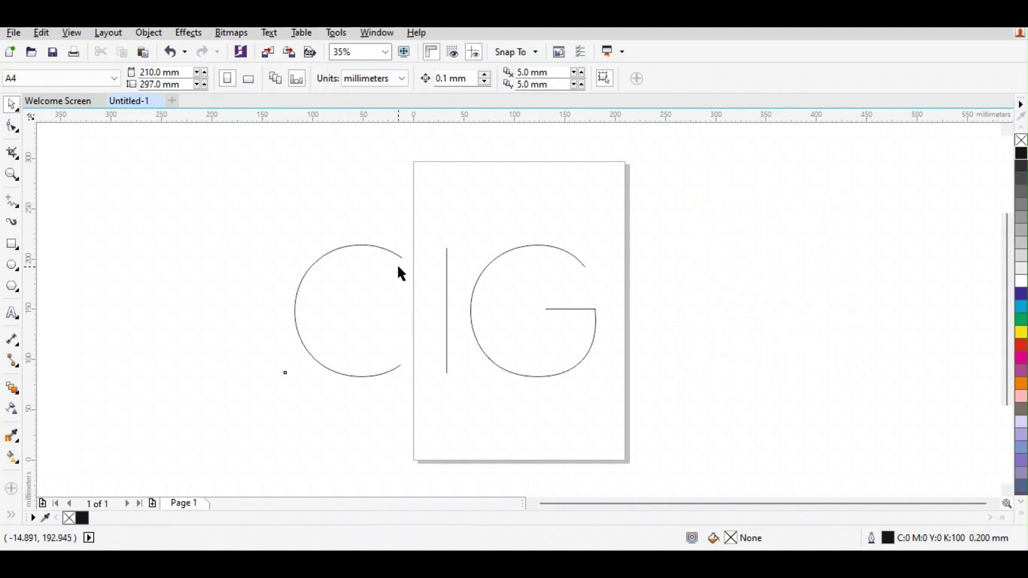
- Enlarge the three single-line letters proportionally to about 770 mm wide and 337 mm high, placed mostly left of the page
left_click_drag(404, 298, 730, 423)
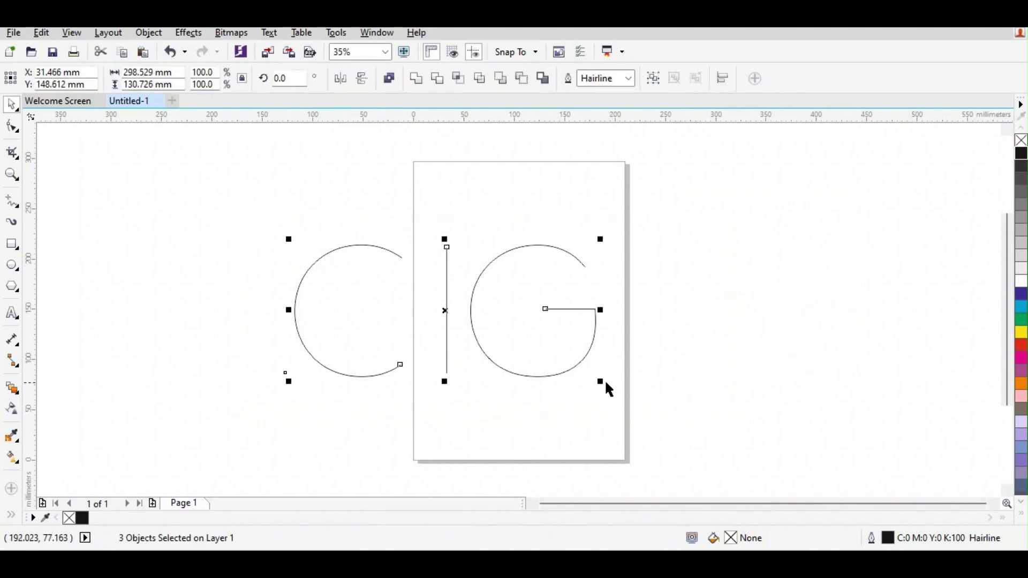
left_click_drag(603, 384, 681, 421)
left_click(698, 302)
scroll(695, 296, "down", 2)
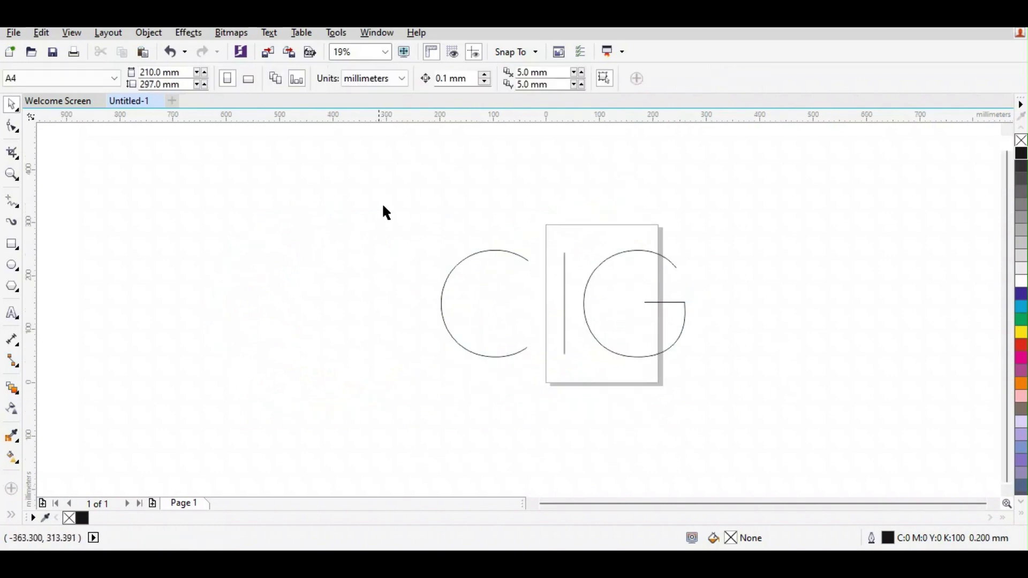
left_click_drag(383, 207, 754, 389)
left_click_drag(563, 305, 349, 279)
left_click_drag(542, 365, 562, 376)
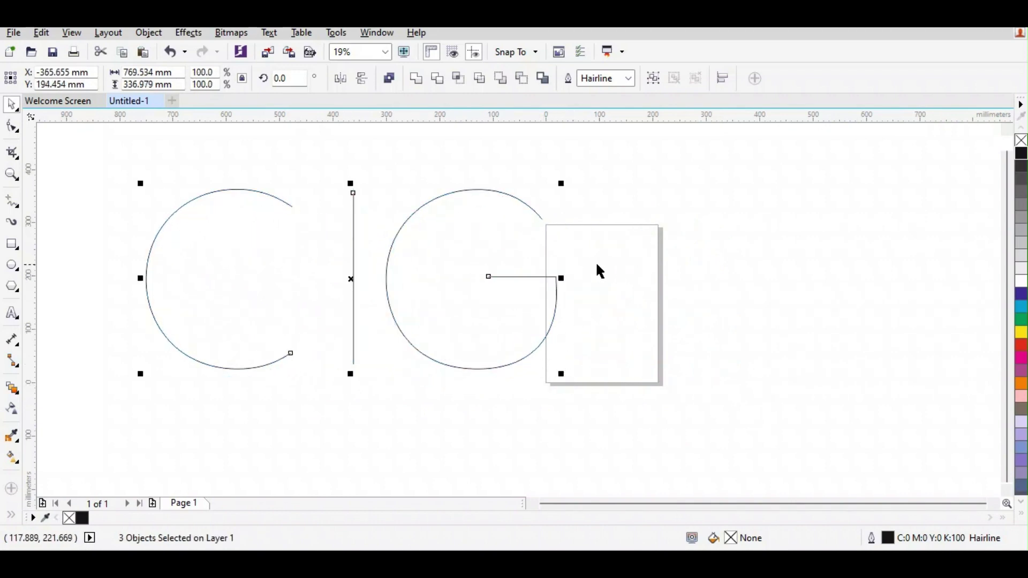
left_click(649, 312)
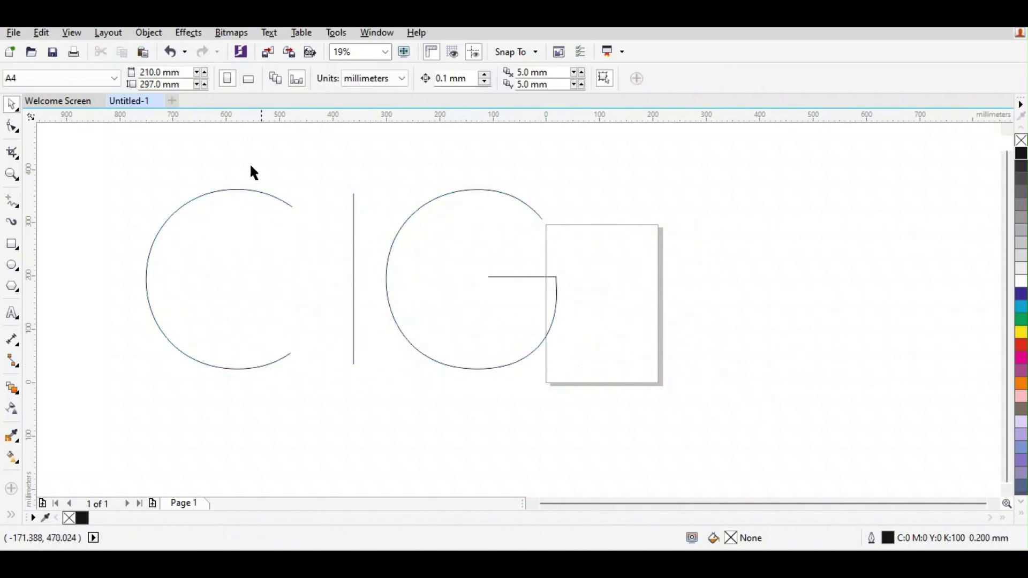
- Draw a small ellipse about 78 mm wide and 87 mm high to the right of the page
left_click(13, 264)
left_click_drag(710, 213, 725, 232)
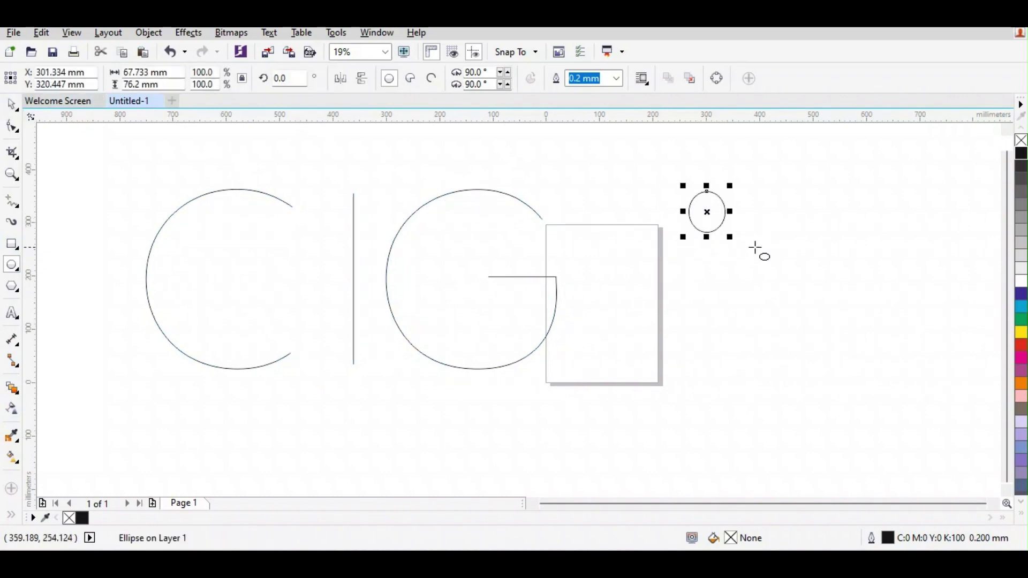
left_click_drag(730, 238, 742, 240)
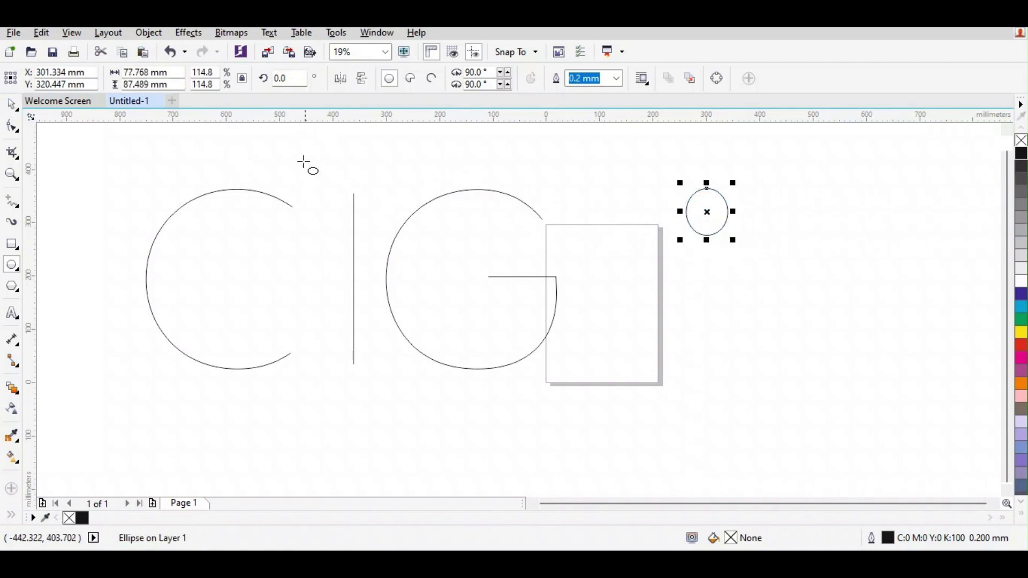
- Fill the small ellipse with black using Smart Fill
left_click(12, 107)
left_click(720, 251)
left_click(719, 215)
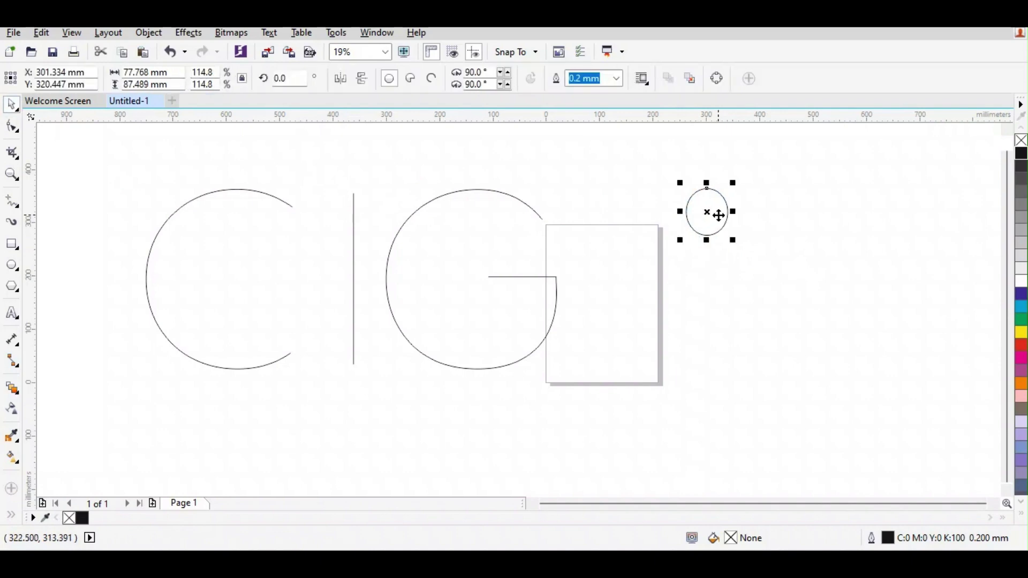
left_click(12, 517)
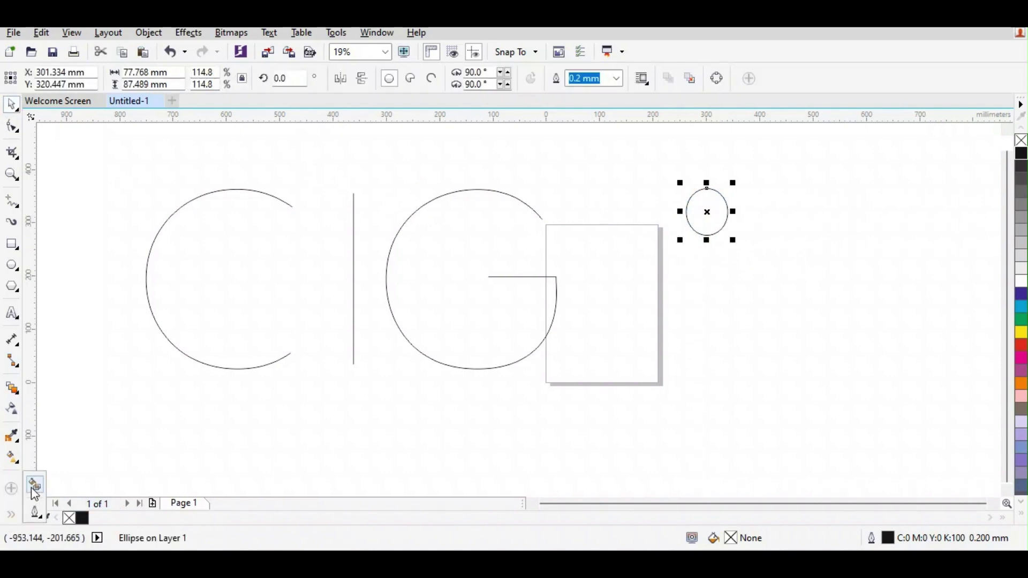
left_click(35, 484)
left_click(704, 230)
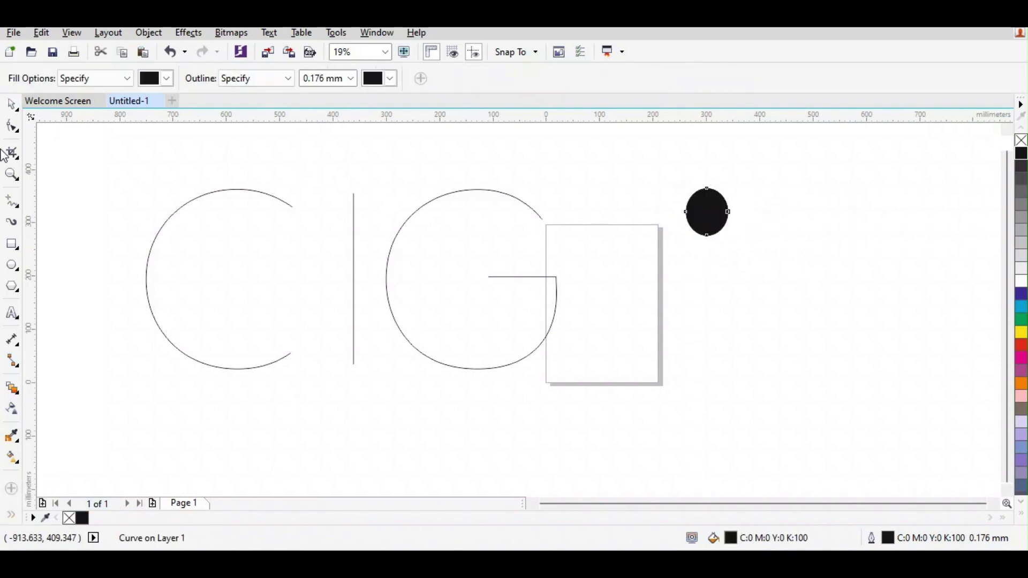
- Apply a linear fountain fill running horizontally across the small black ellipse with the Interactive Fill tool
left_click(12, 105)
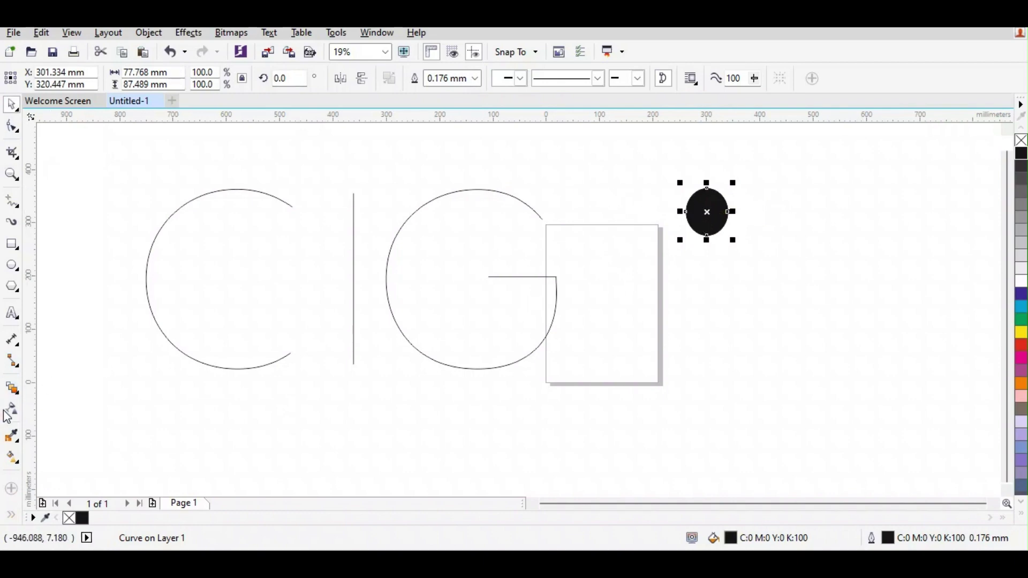
left_click(11, 458)
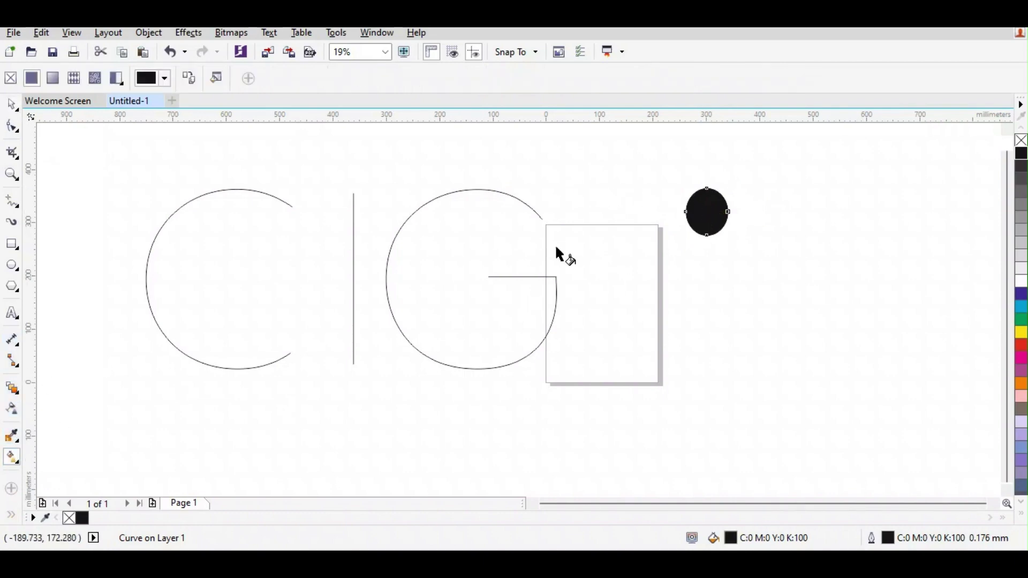
left_click_drag(684, 211, 728, 212)
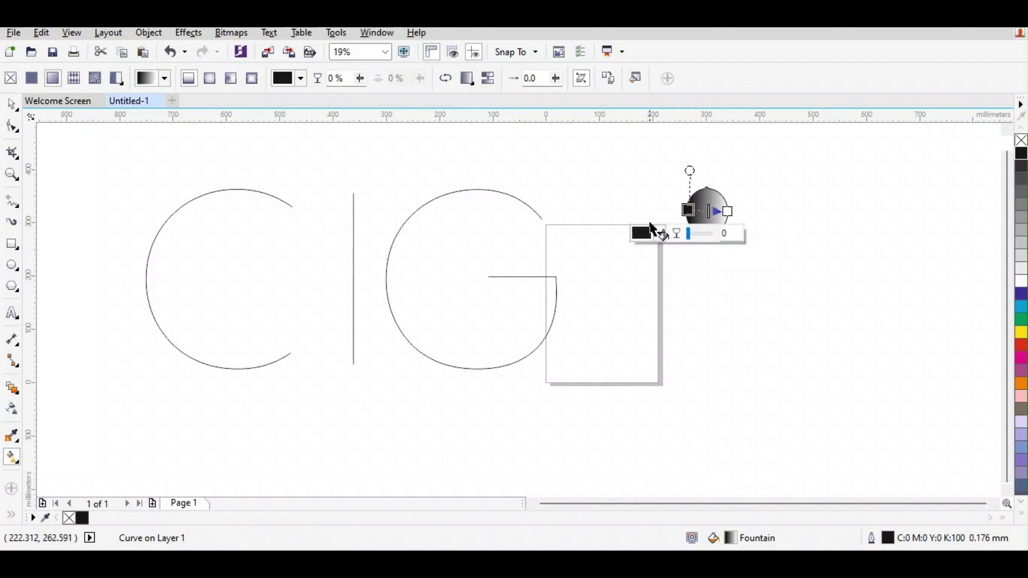
- Set the start colour of the ellipse's fountain fill to violet-blue, C 95, M 100, Y 0, K 0
left_click(660, 233)
left_click(740, 347)
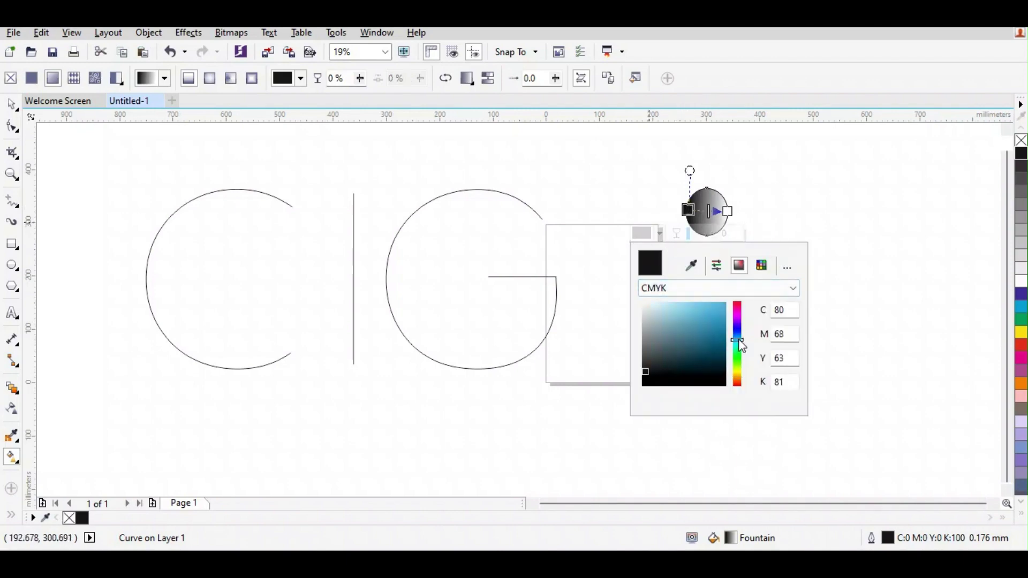
left_click(726, 303)
left_click_drag(741, 343, 742, 331)
left_click(740, 328)
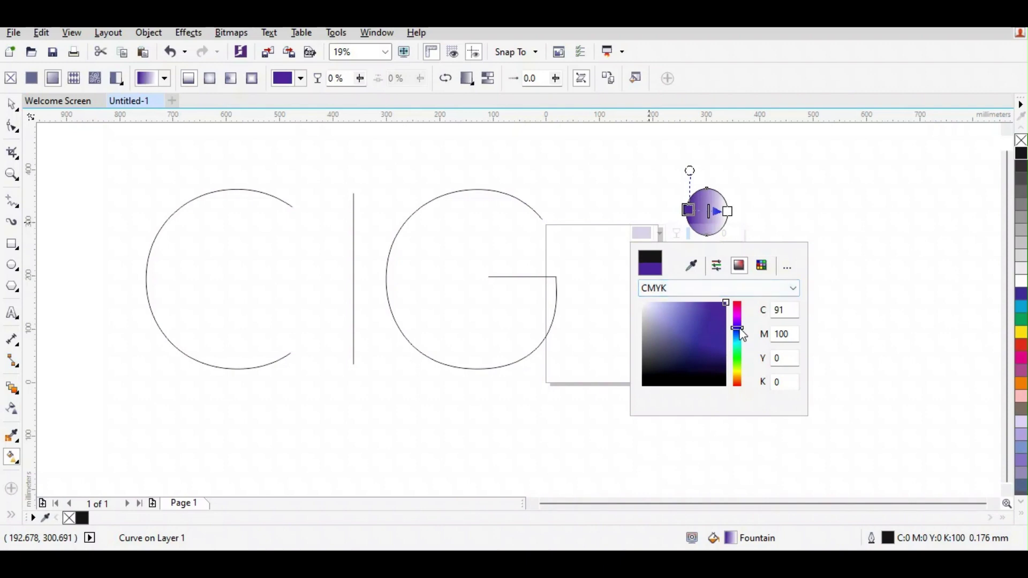
left_click(742, 332)
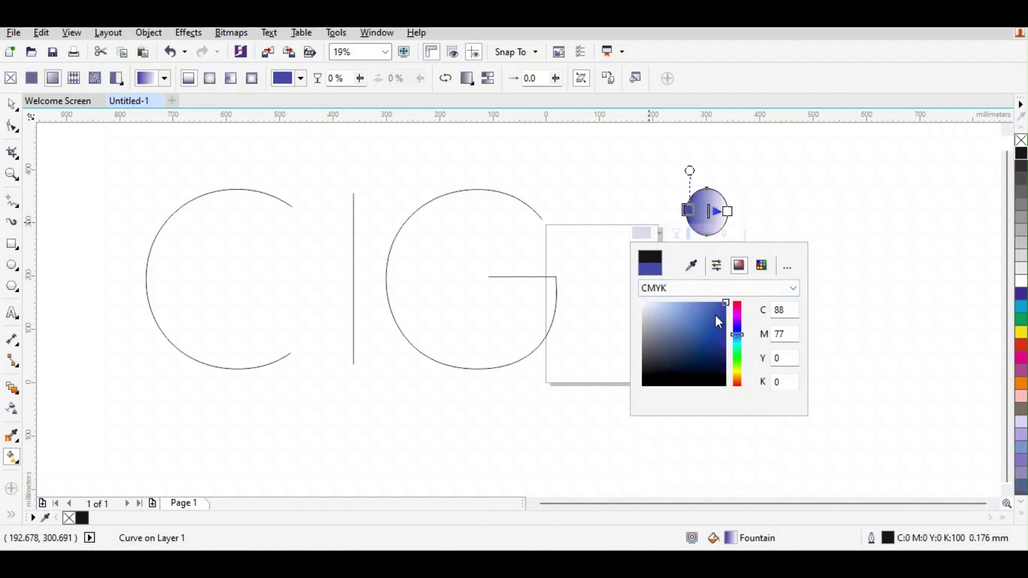
left_click(740, 329)
left_click(740, 332)
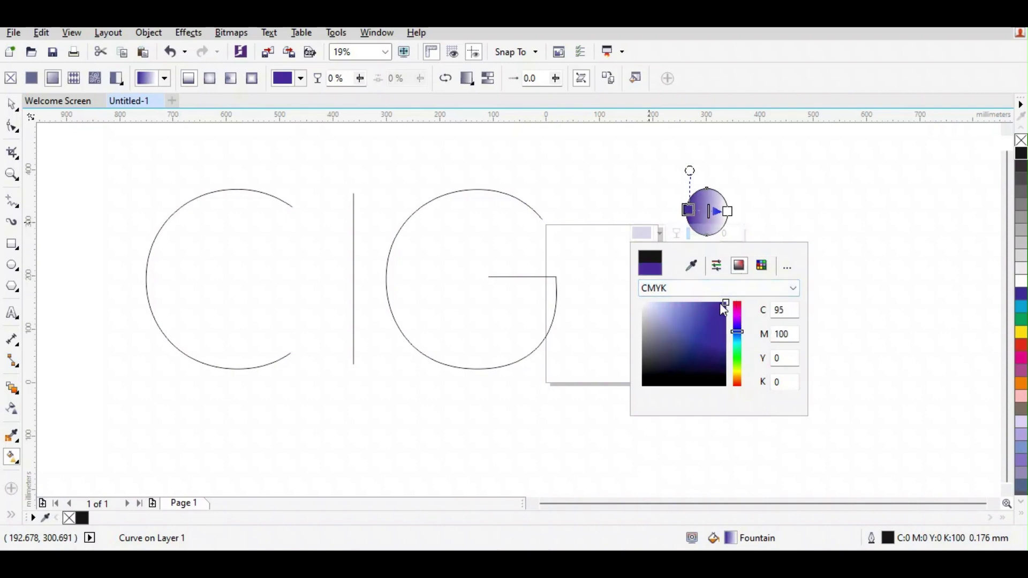
- Set the end colour of the ellipse's fountain fill to cyan, #00FFEE
left_click(728, 212)
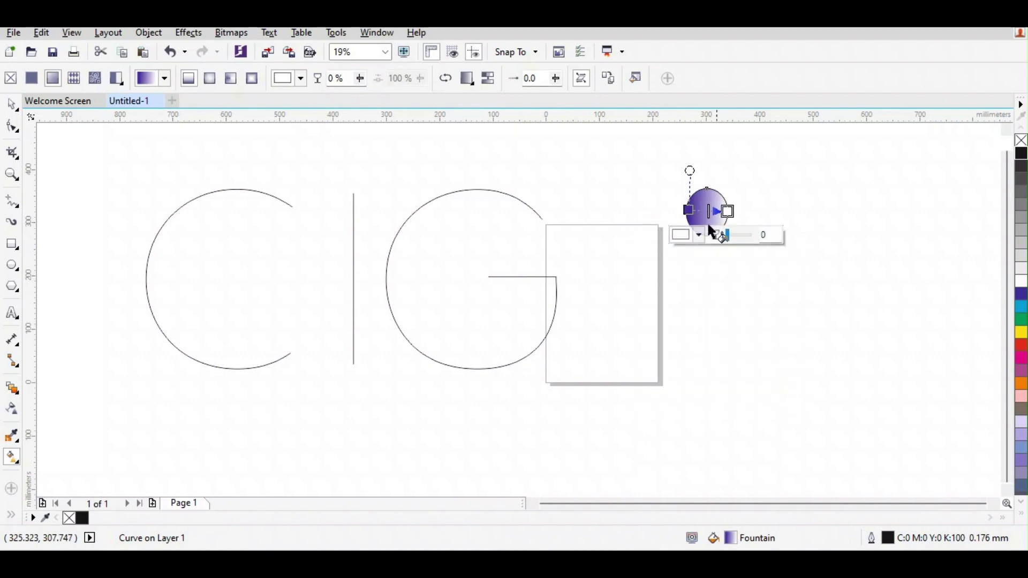
left_click(699, 235)
left_click(777, 347)
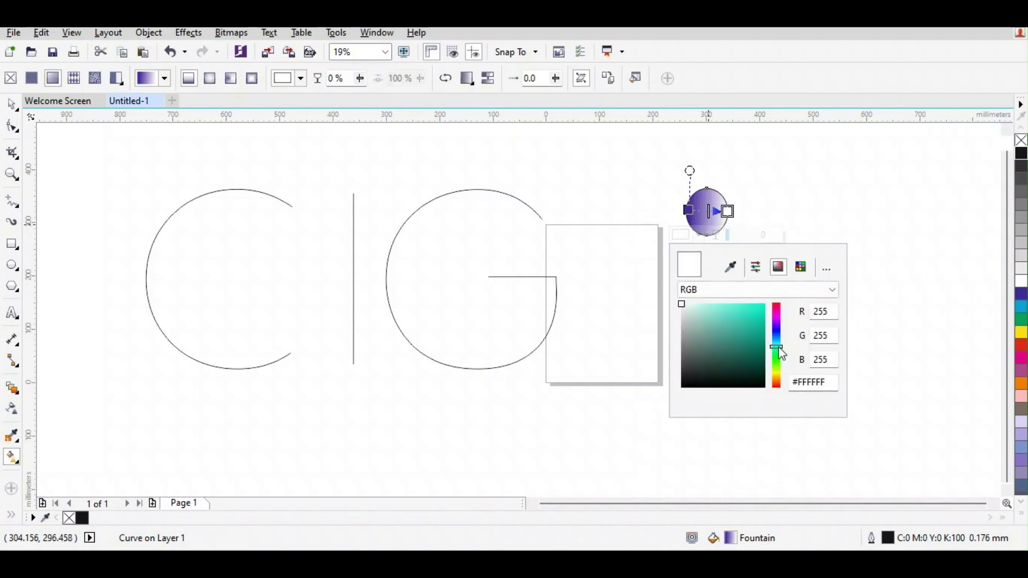
left_click(761, 305)
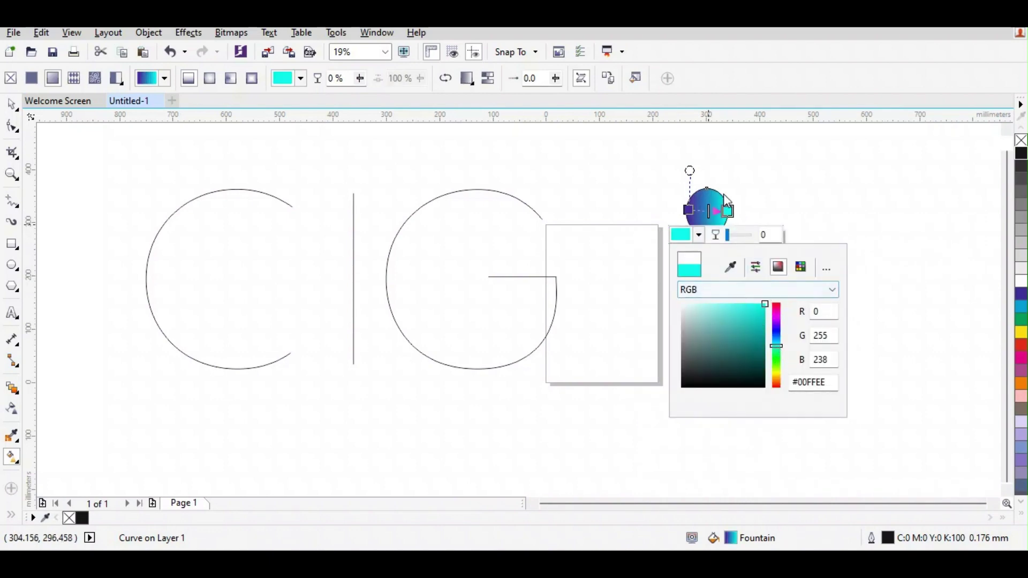
key("space")
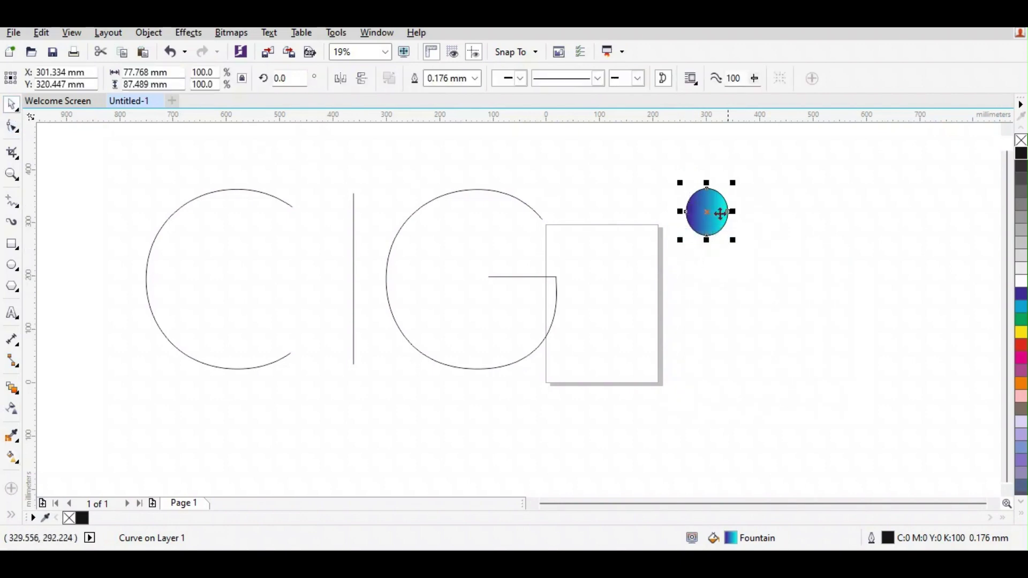
- Make two outline-free gradient ellipses about 330 mm apart beside the page, deleting the leftover unfilled ellipse
left_click_drag(710, 211, 863, 230)
left_click(707, 188)
key("Delete")
right_click(1021, 140)
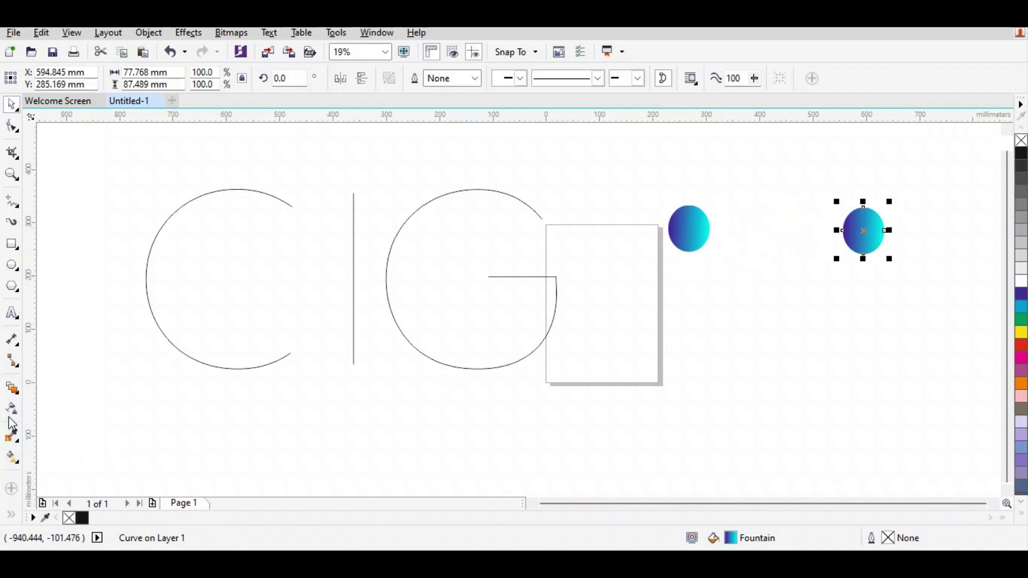
- Blend the two gradient ellipses together with 300 steps
left_click(12, 389)
left_click_drag(689, 231, 881, 230)
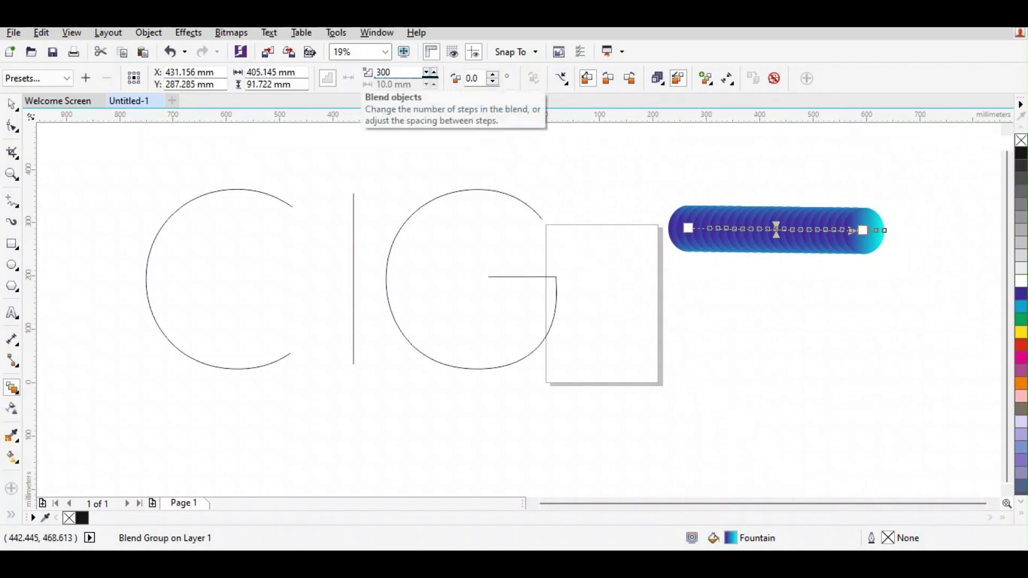
key("Return")
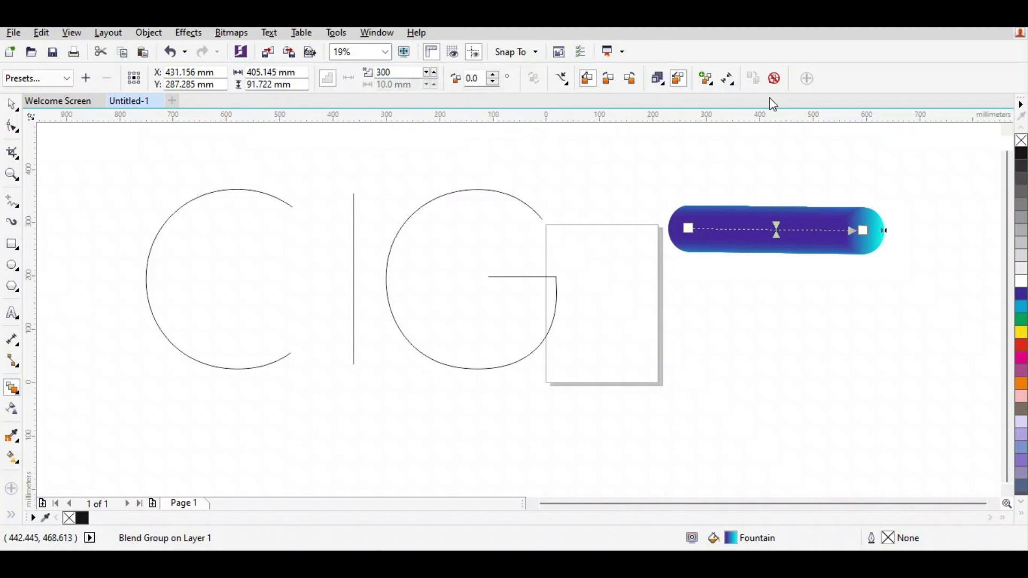
- Assign the C curve as the blend's new path and spread the blend along the full path
left_click(560, 79)
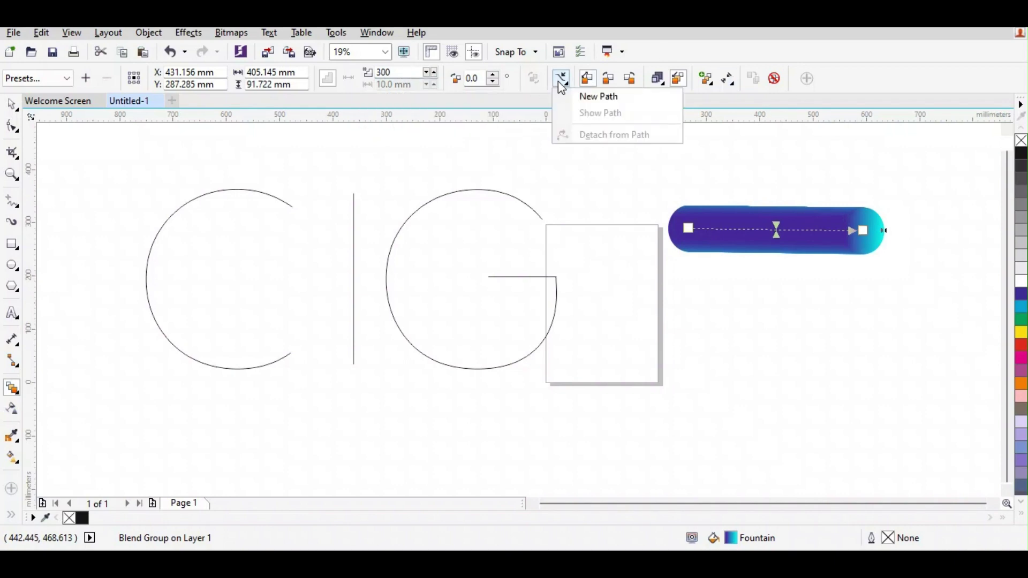
left_click(560, 82)
left_click(564, 82)
left_click(565, 82)
left_click(566, 81)
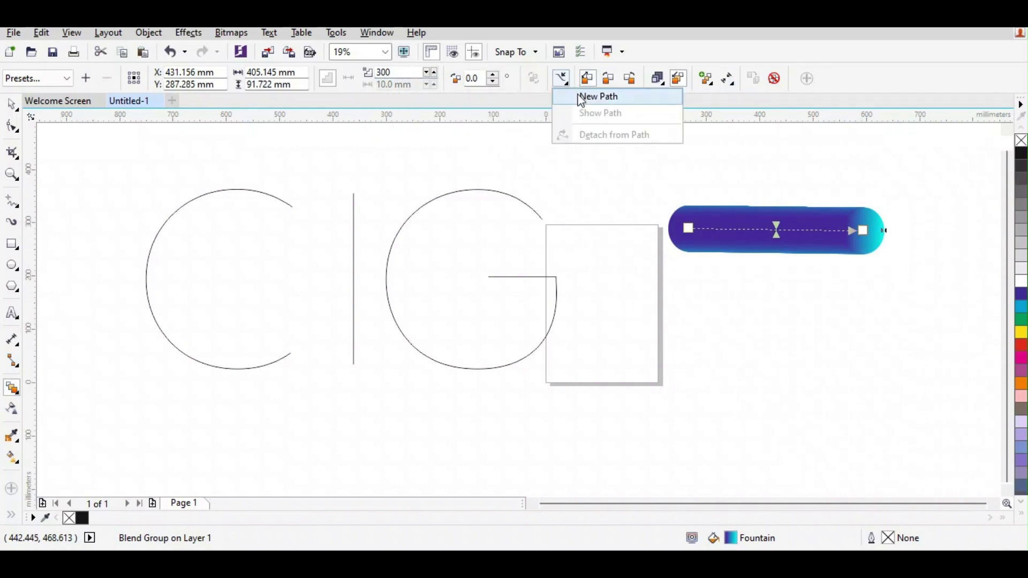
left_click(581, 97)
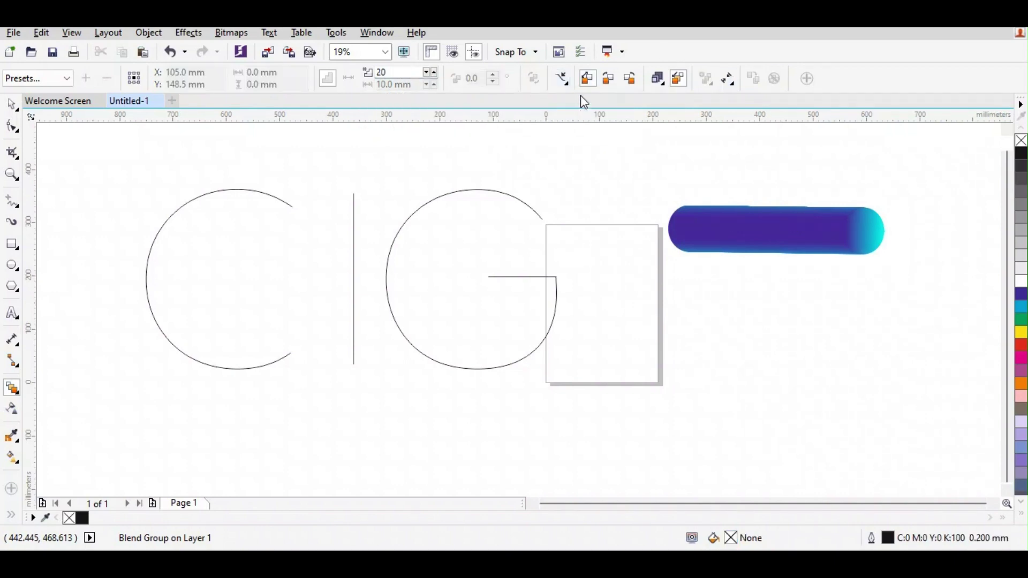
left_click(279, 196)
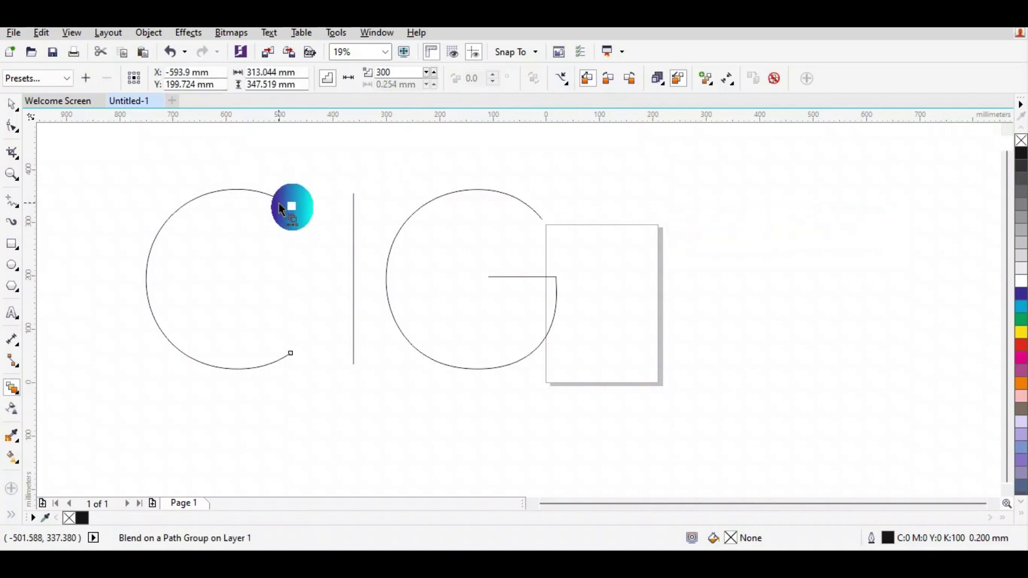
left_click(712, 79)
left_click(739, 162)
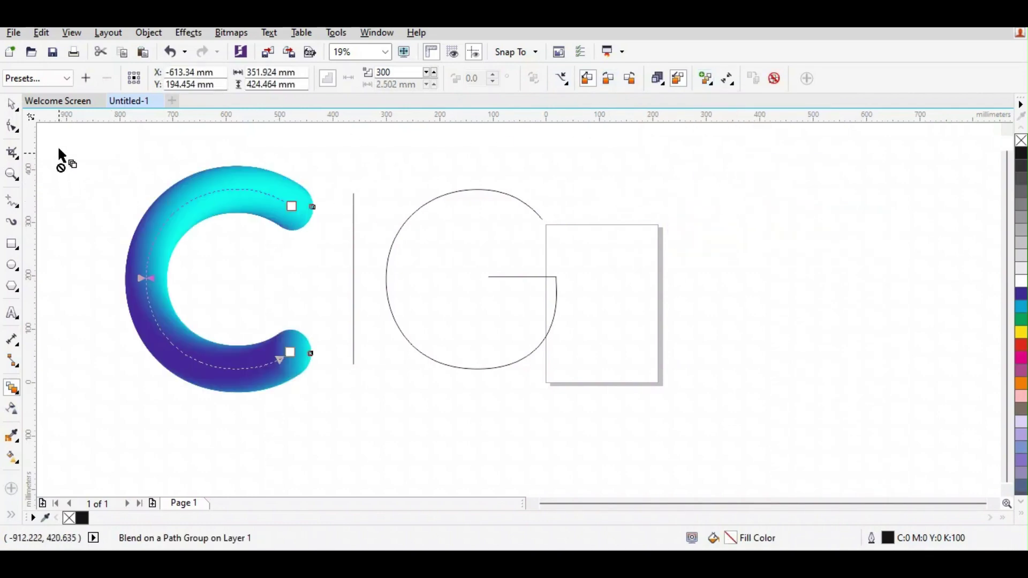
- Duplicate the C blend onto the vertical I line as its new path, and delete the spare C curve
left_click(11, 104)
left_click_drag(220, 280, 747, 268)
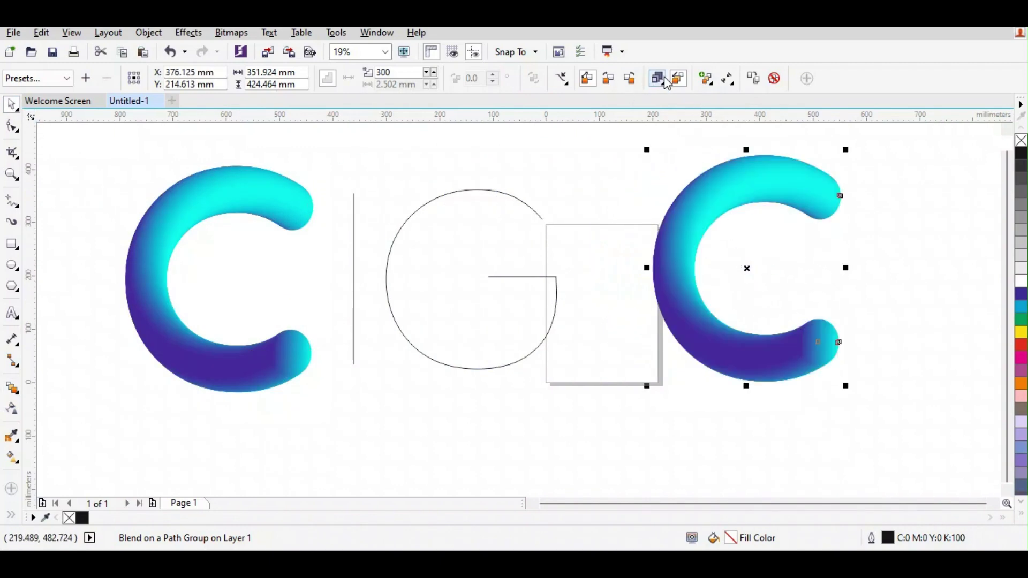
left_click(561, 78)
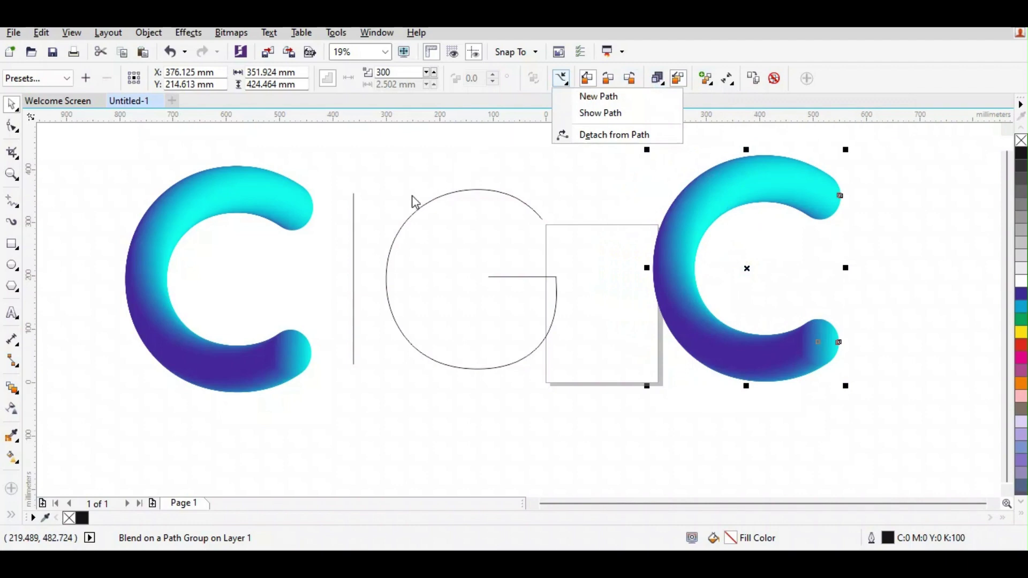
left_click(620, 96)
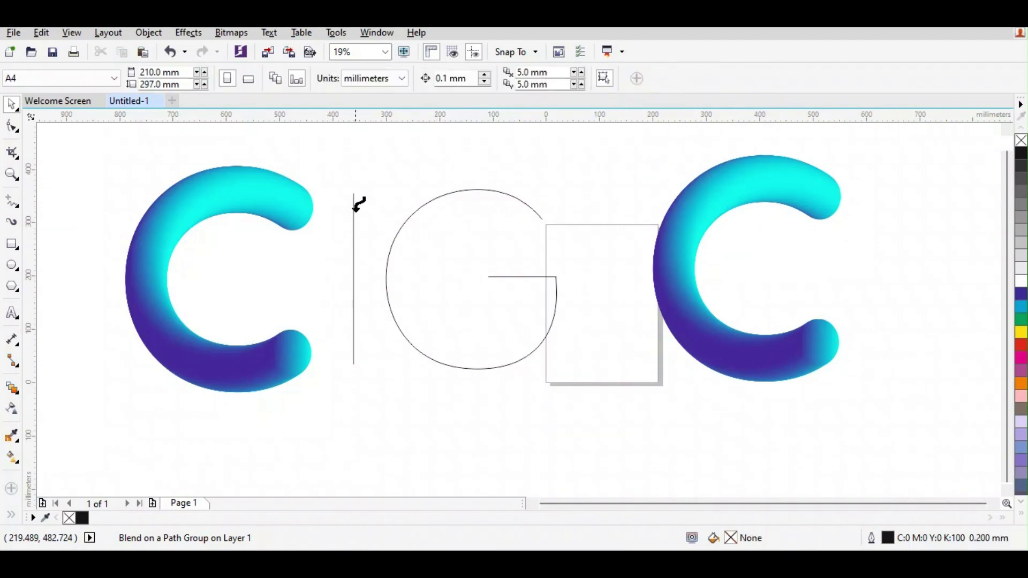
left_click(354, 204)
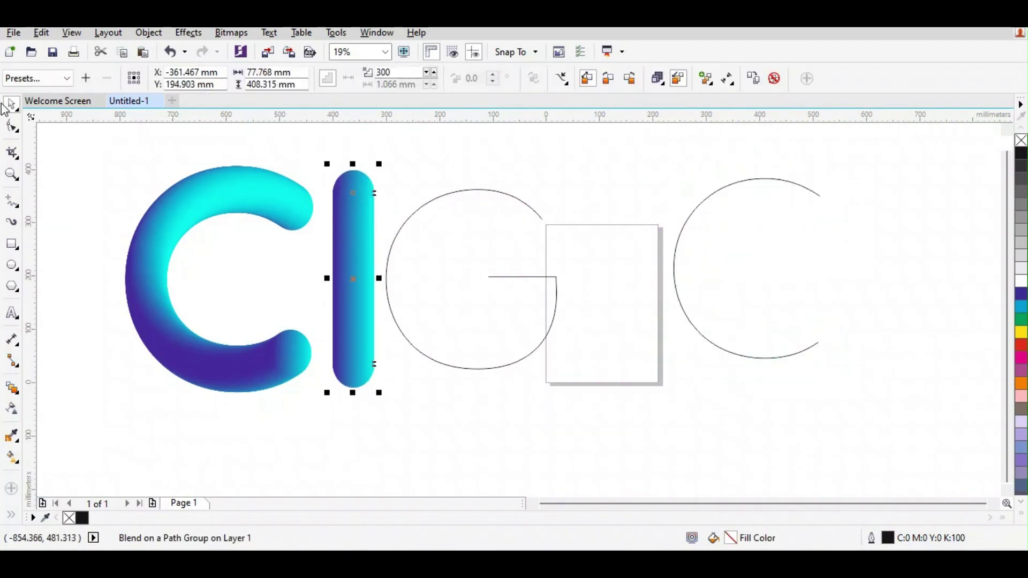
left_click(691, 212)
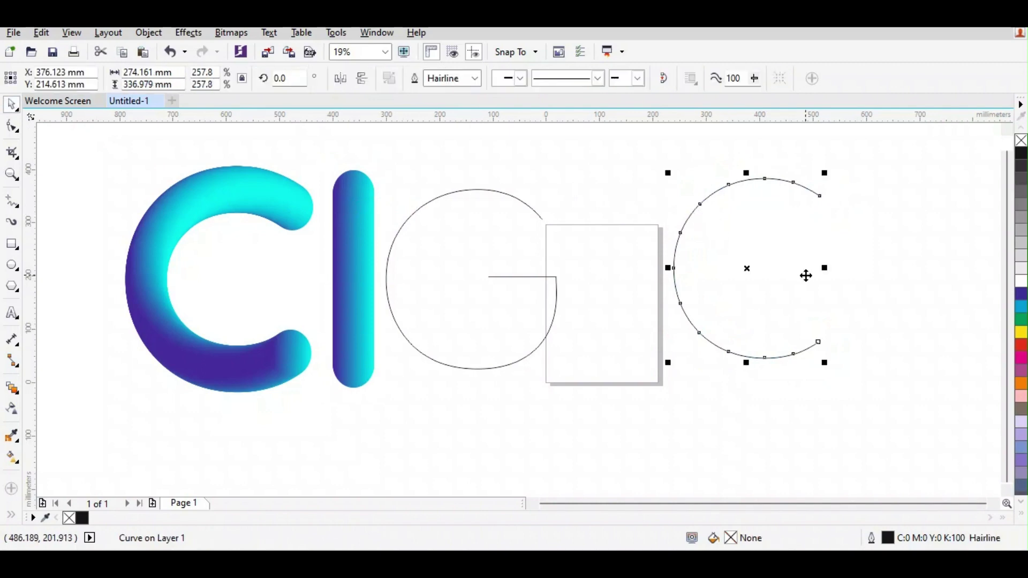
key("Delete")
- Duplicate the I blend onto the G curve as its new path, and delete the spare vertical line
left_click_drag(355, 275, 823, 271)
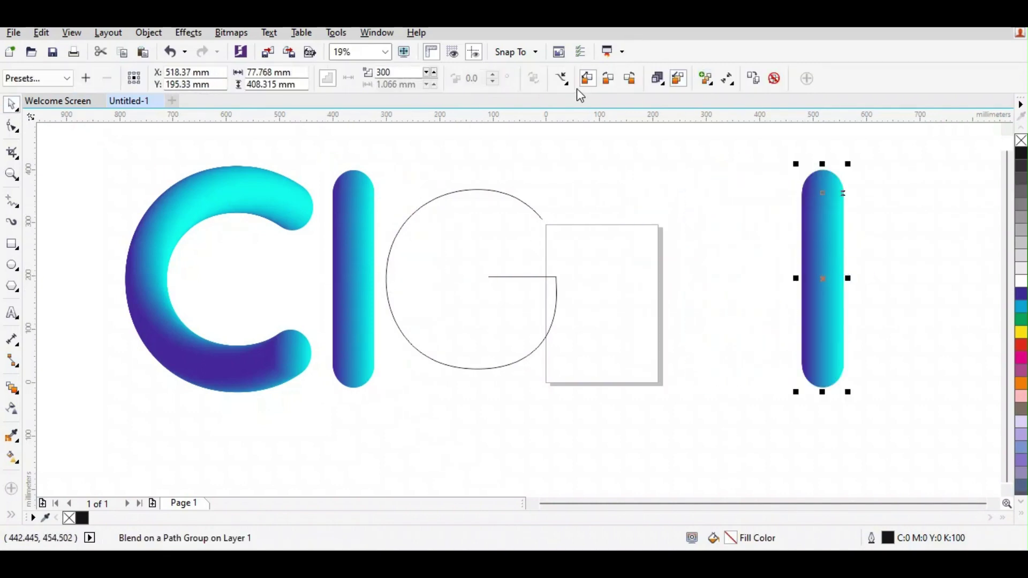
left_click(561, 78)
left_click(562, 78)
left_click(562, 78)
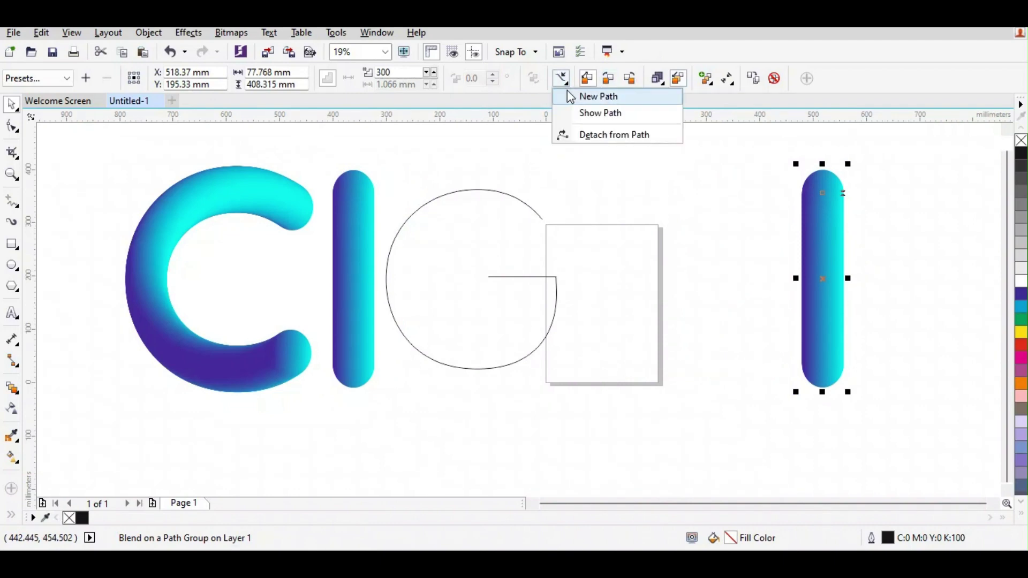
left_click(598, 96)
left_click(538, 212)
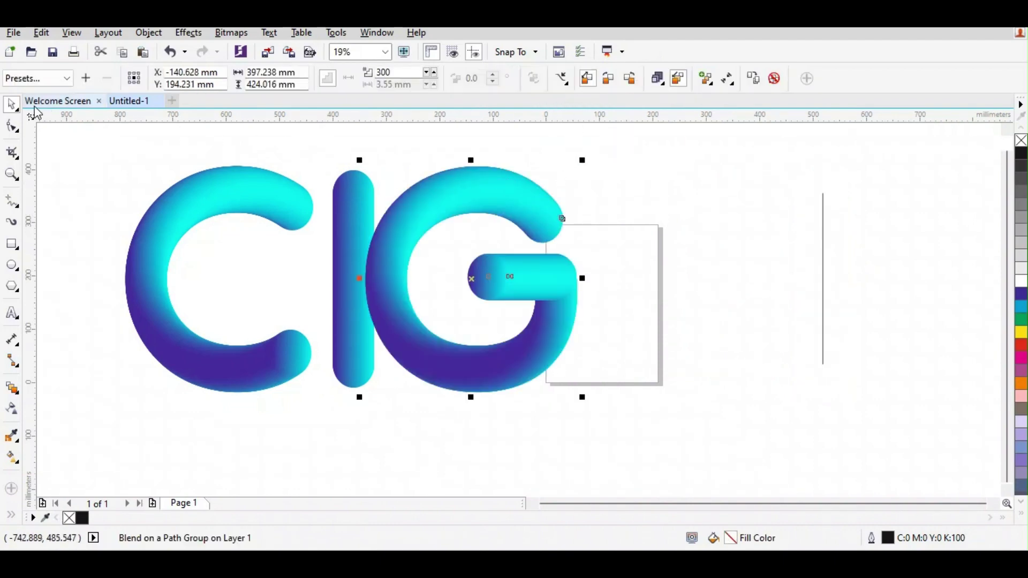
left_click(814, 276)
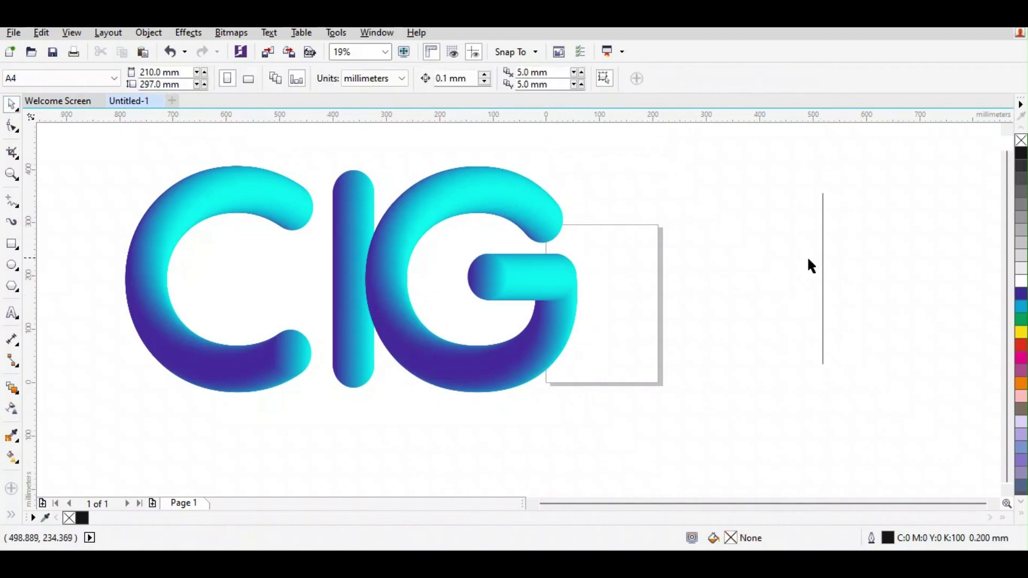
left_click(823, 278)
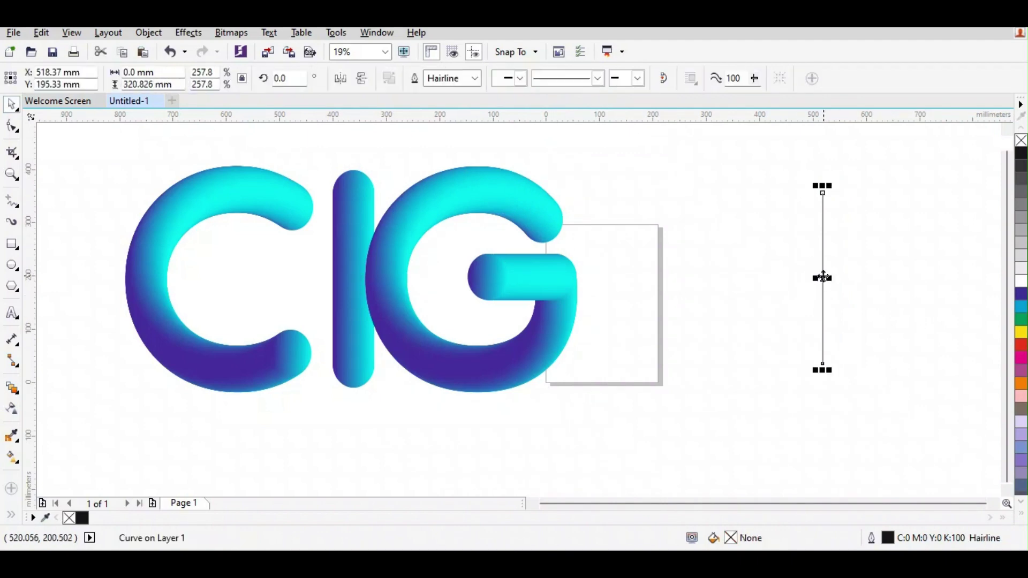
key("Delete")
- Space out the letters by moving the G about 147 mm and the I about 41 mm to the right
left_click(537, 304)
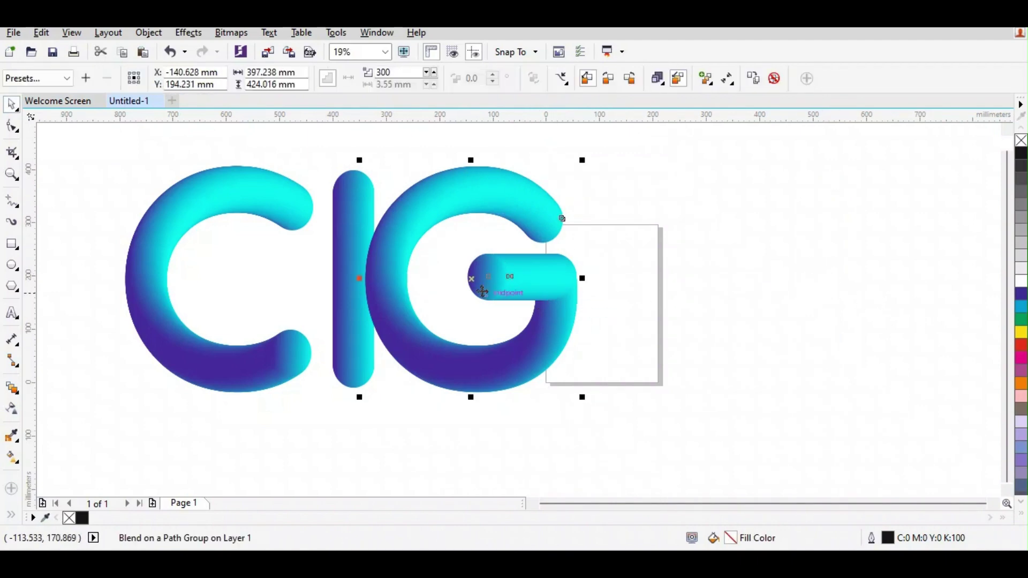
left_click_drag(470, 282, 548, 292)
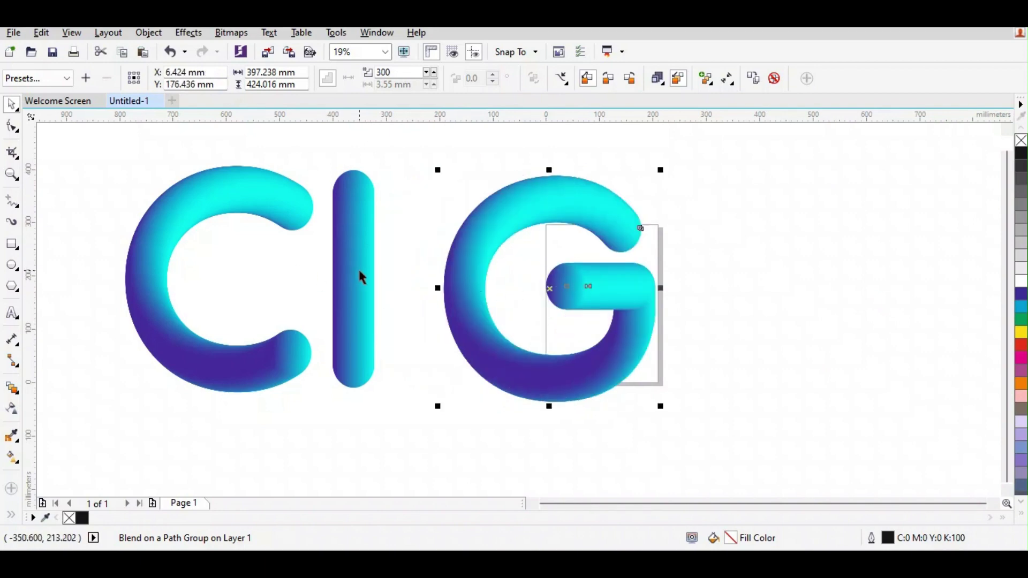
left_click(352, 282)
left_click_drag(352, 282, 373, 280)
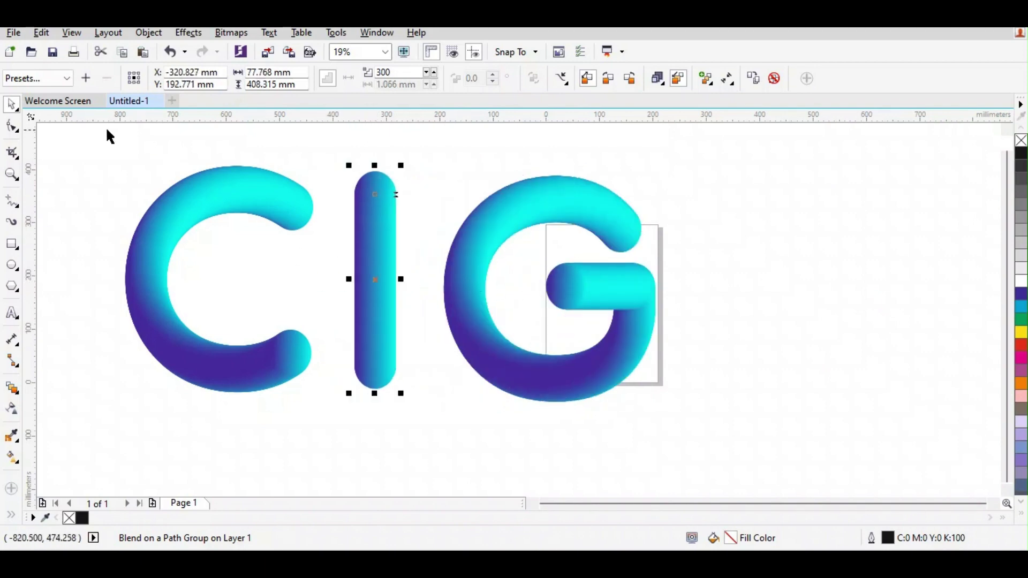
- Align the bottom edges of the C, I and G blends
left_click_drag(108, 131, 669, 469)
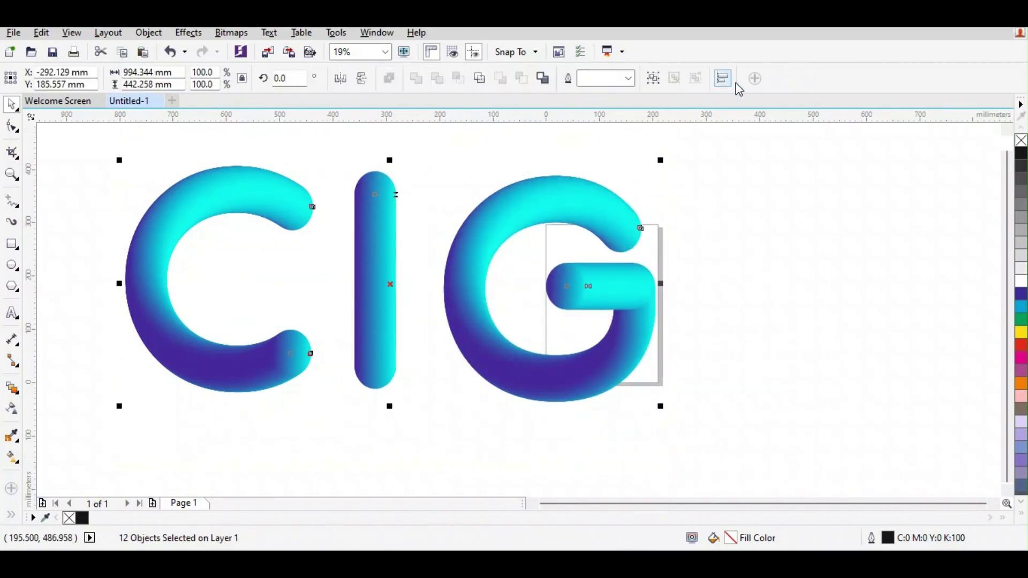
left_click(722, 78)
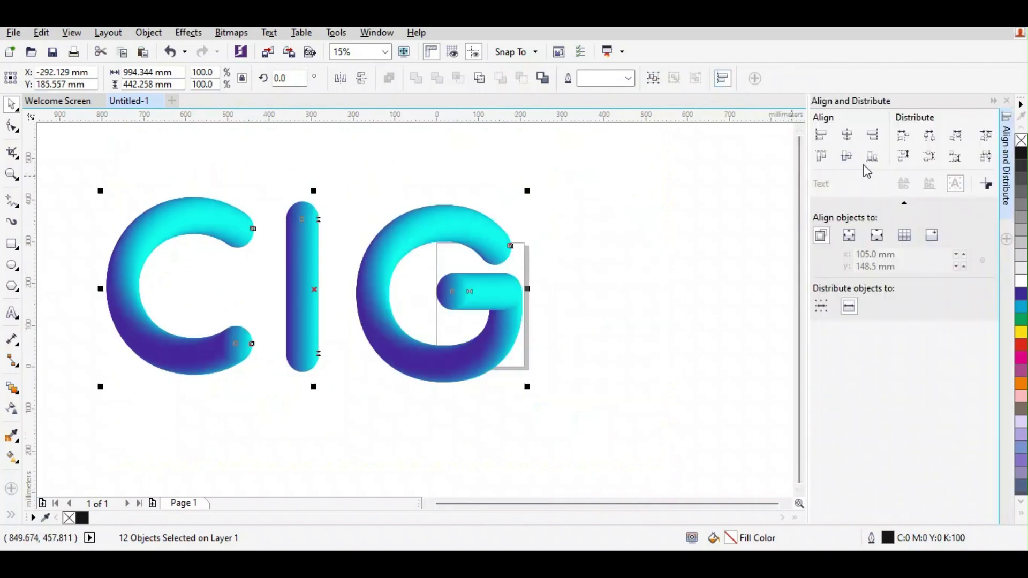
left_click(872, 156)
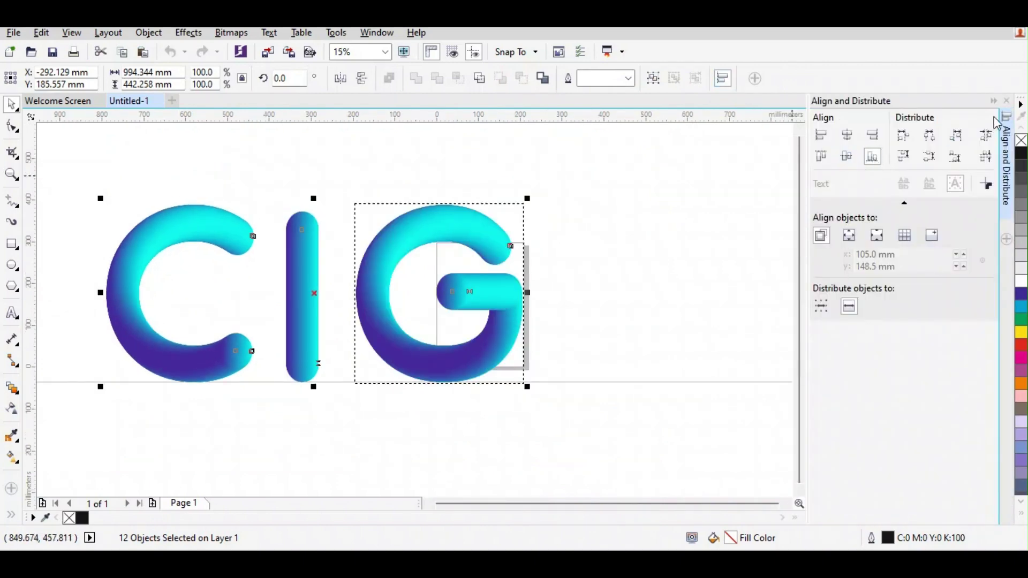
- Scale the whole CIG lettering down proportionally to about 670 mm wide and move it about 206 mm to the right
left_click(1007, 101)
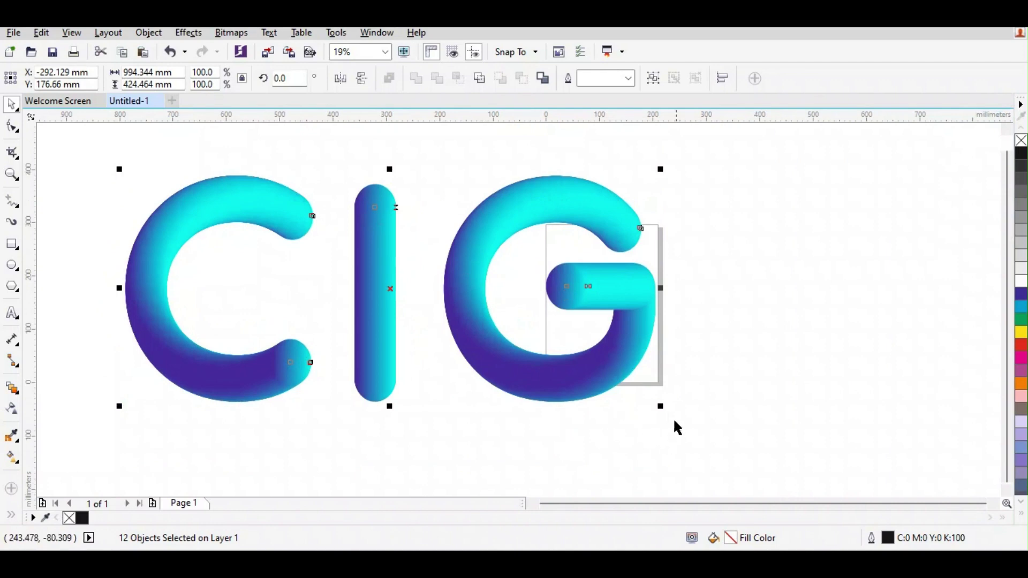
left_click_drag(663, 409, 603, 383)
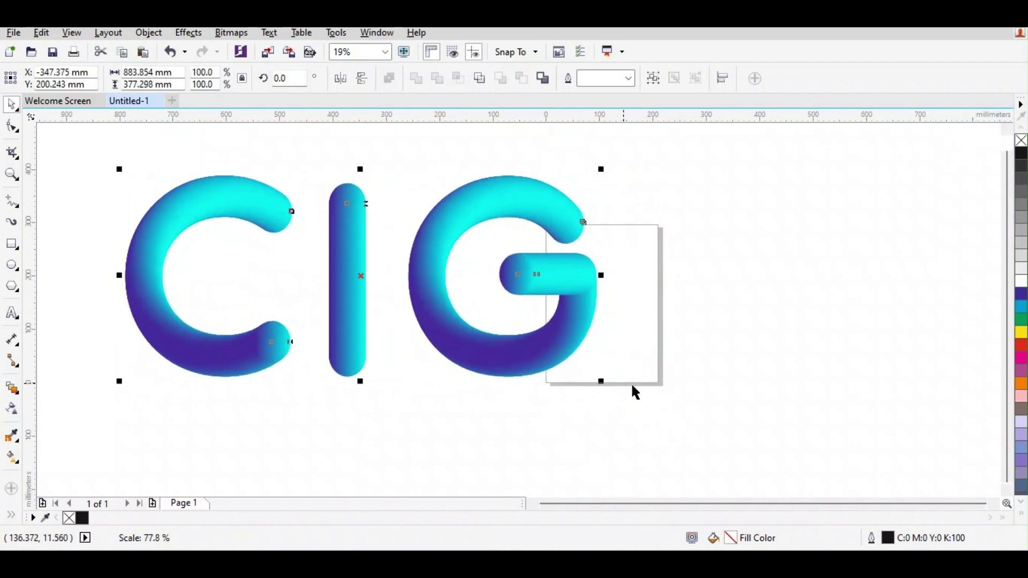
left_click_drag(364, 273, 473, 282)
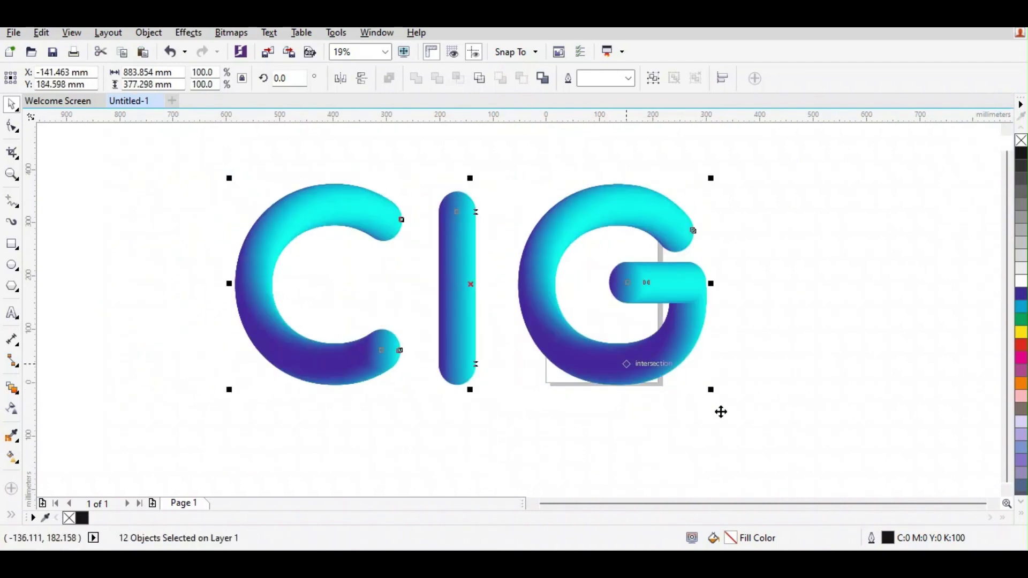
left_click_drag(683, 369, 679, 367)
left_click(723, 315)
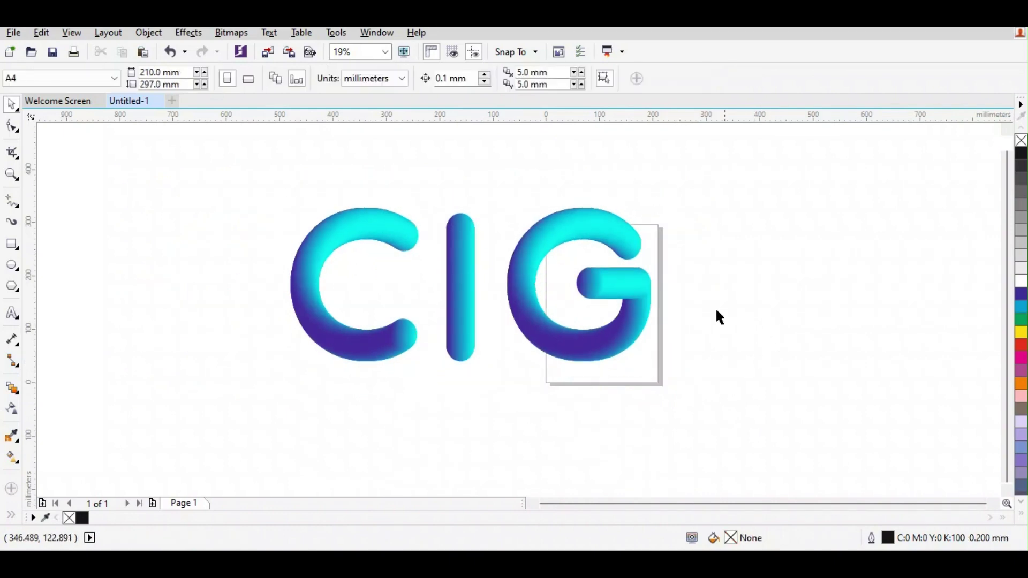
- Taper the C and I by shrinking their lower end ellipses proportionally, the I's to about 36 by 41 mm
scroll(346, 214, "up", 1)
scroll(476, 281, "down", 1)
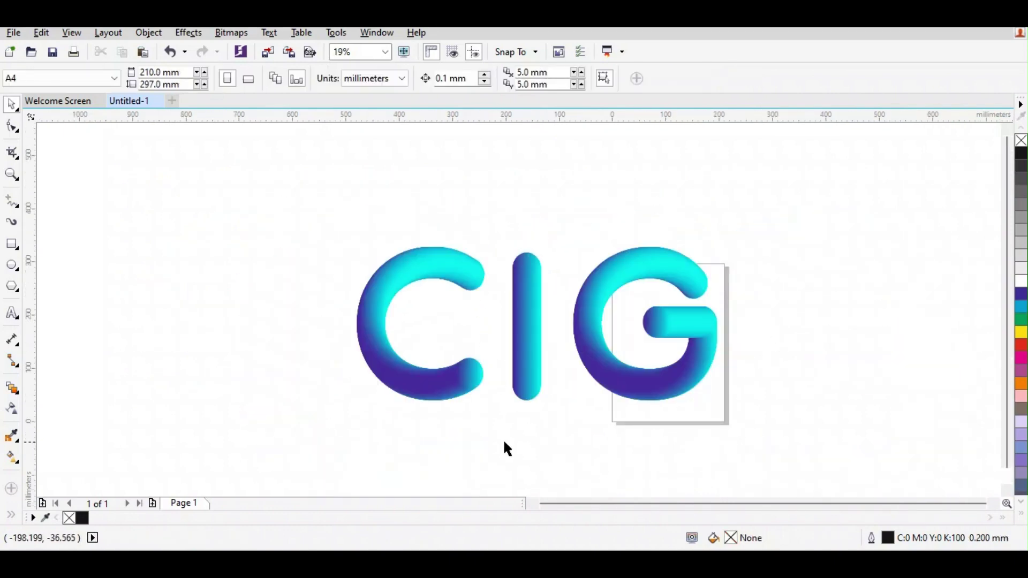
left_click_drag(478, 361, 477, 357)
left_click_drag(488, 396, 498, 363)
left_click_drag(546, 406, 542, 401)
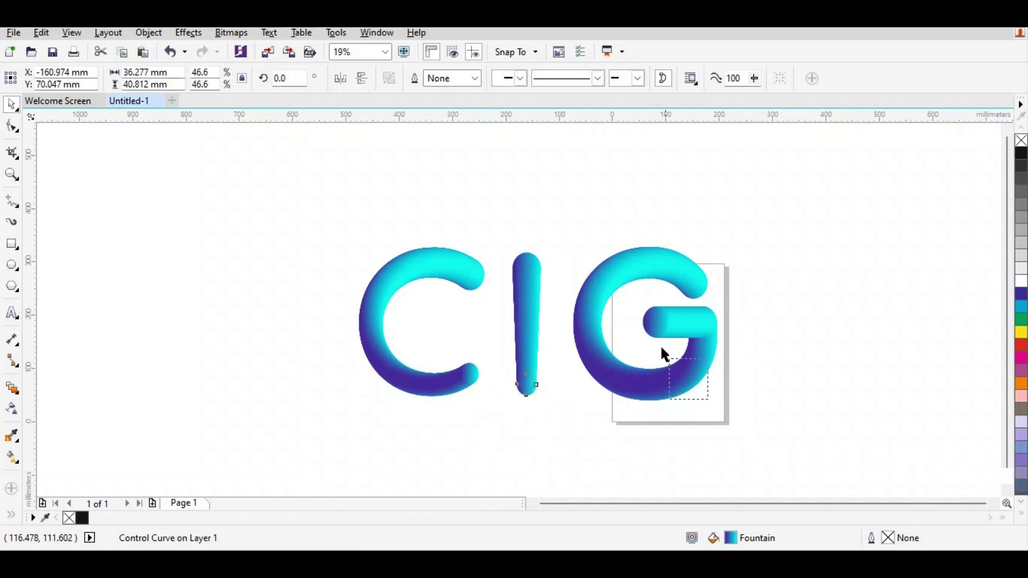
- Shrink the end ellipse on the G's inner crossbar about its centre to about 43 by 49 mm
left_click_drag(663, 354, 637, 304)
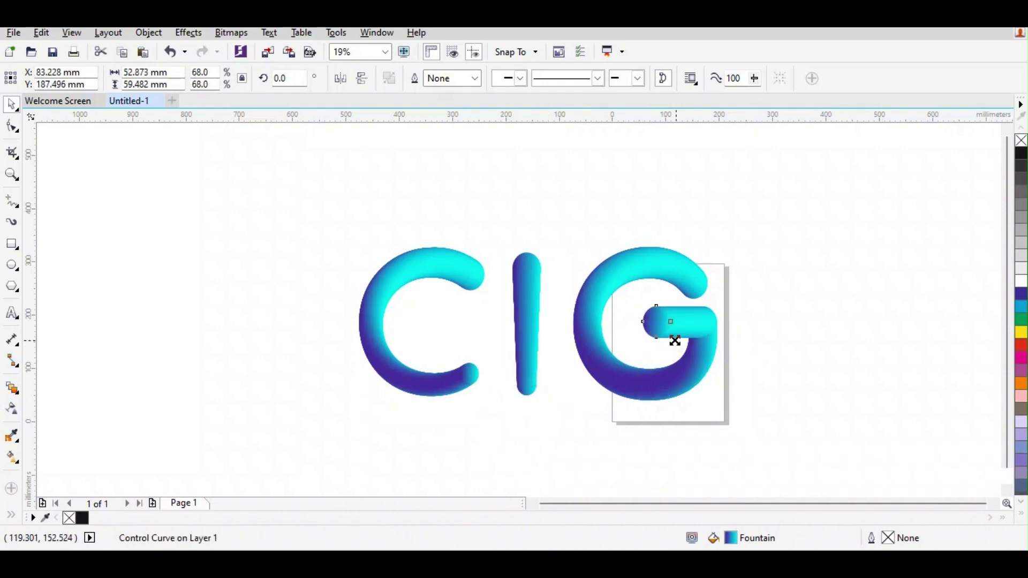
left_click_drag(675, 339, 674, 341)
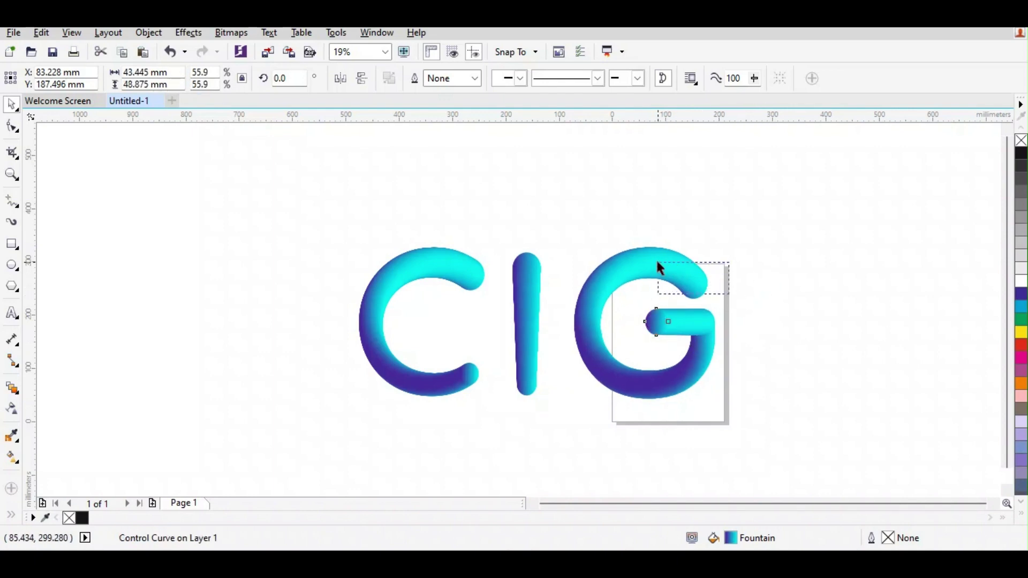
left_click(749, 304)
- Align the bottom edges of the tapered C, I and G, and enlarge them together about their centre by about 25%
left_click_drag(327, 206, 725, 413)
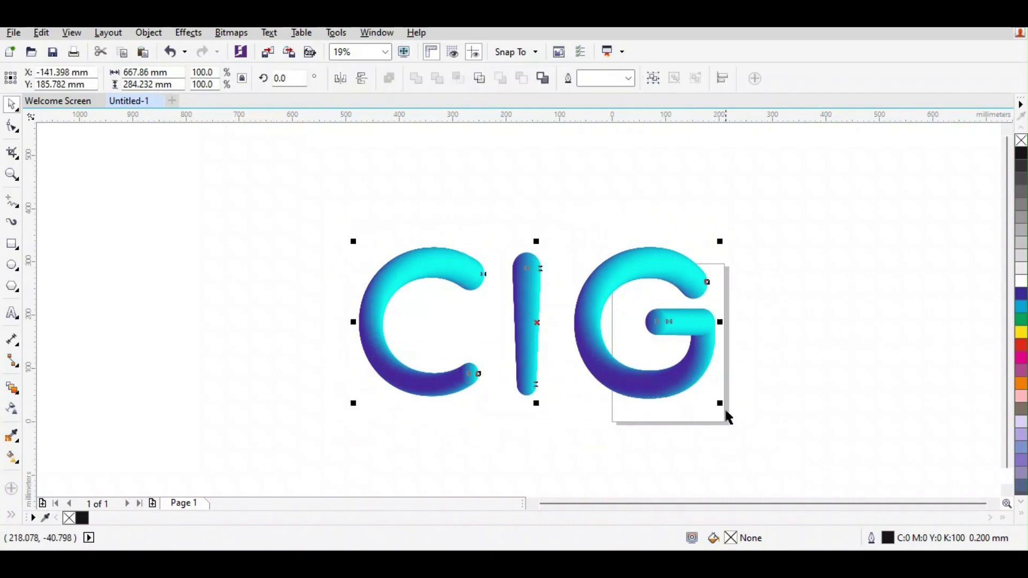
left_click(722, 78)
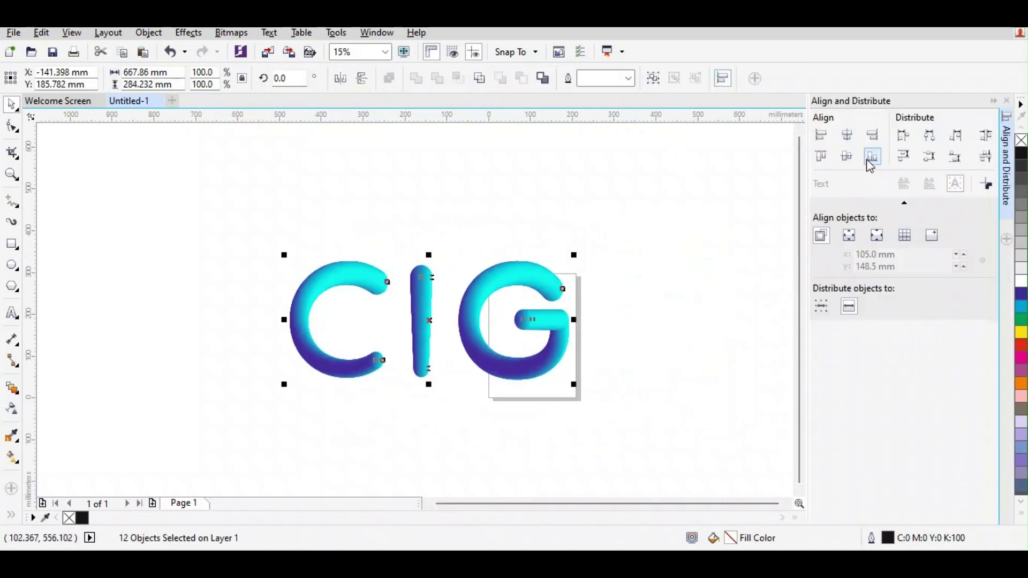
left_click(871, 161)
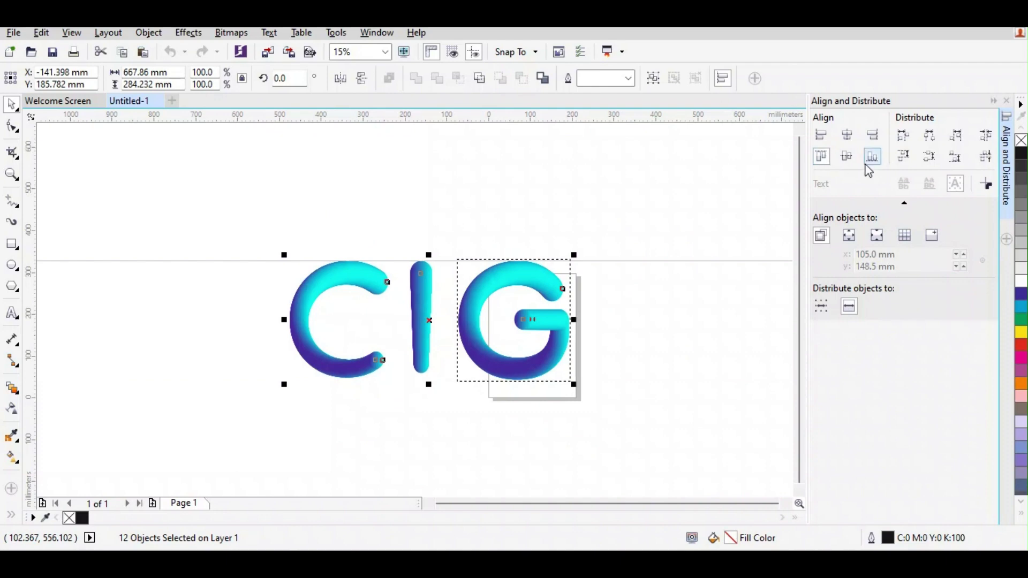
left_click(1008, 104)
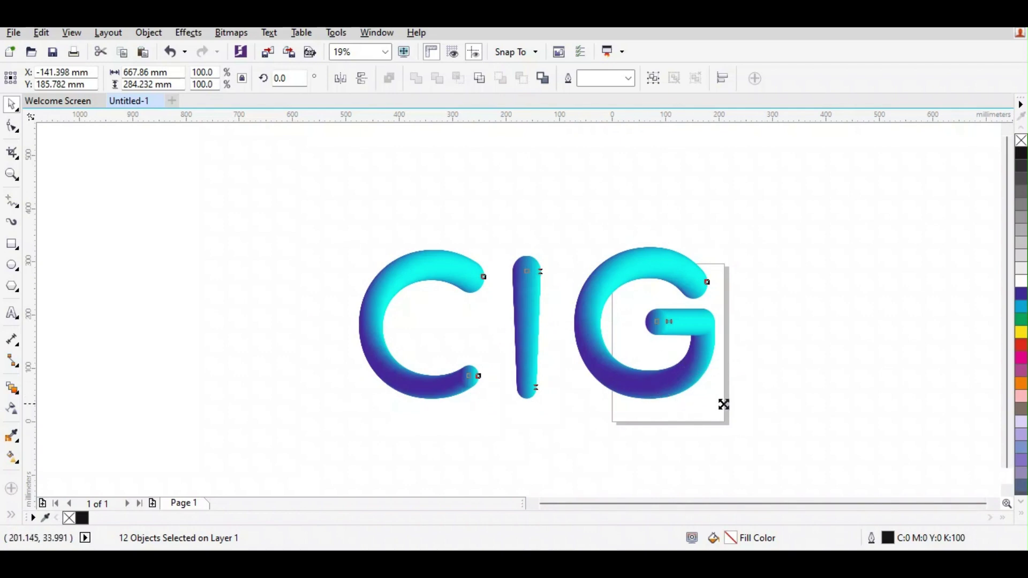
left_click_drag(722, 405, 770, 426)
left_click(851, 383)
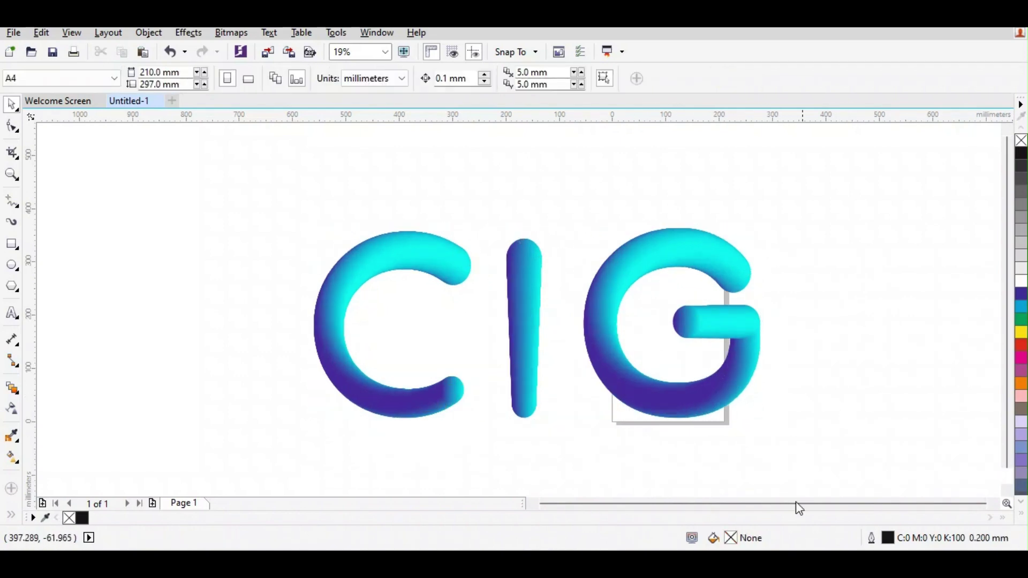